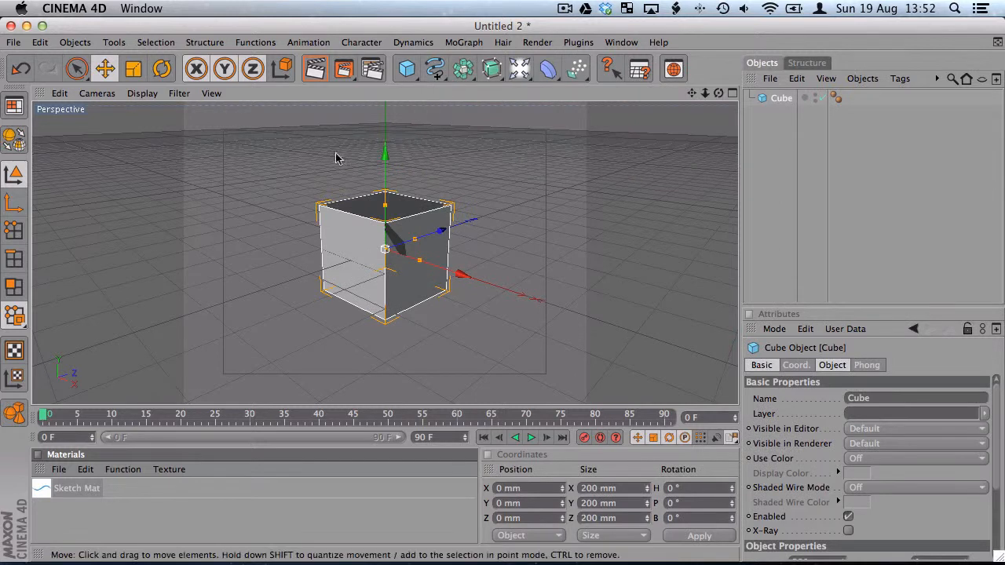
Make the cube editable and set its size to 2256 mm in X, 10 mm in Y and 3300 mm in Z
click(13, 143)
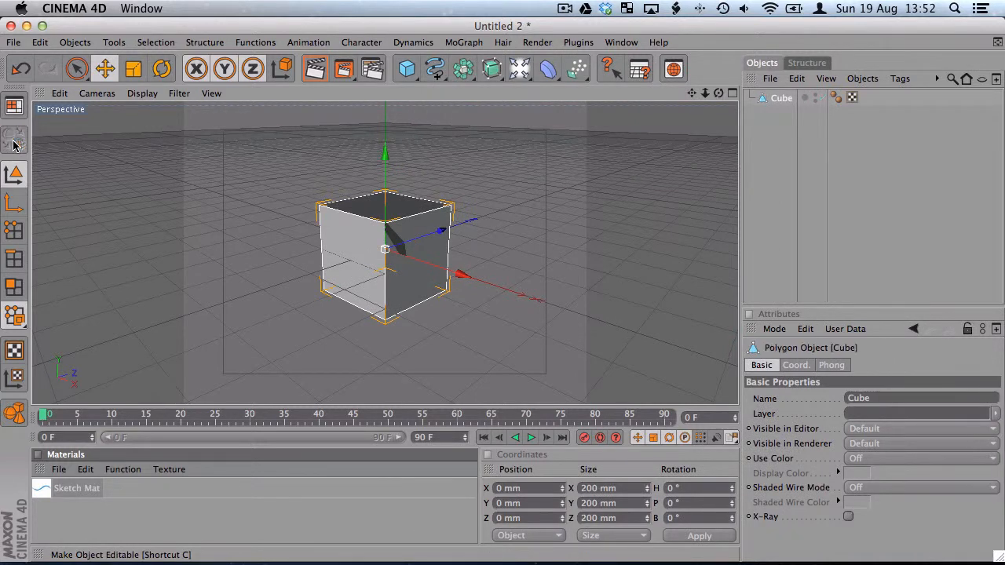
click(627, 488)
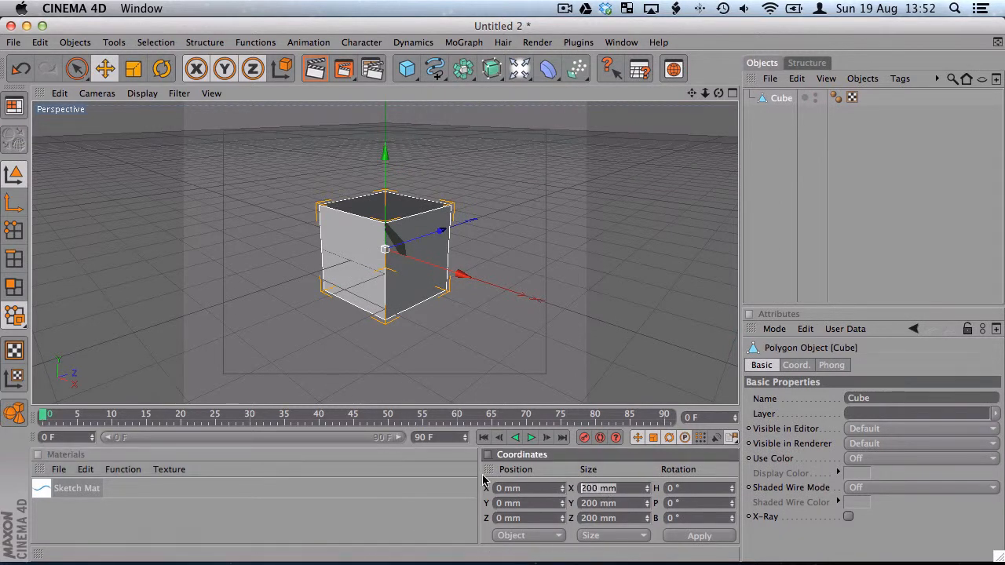
text(2256)
key(Tab)
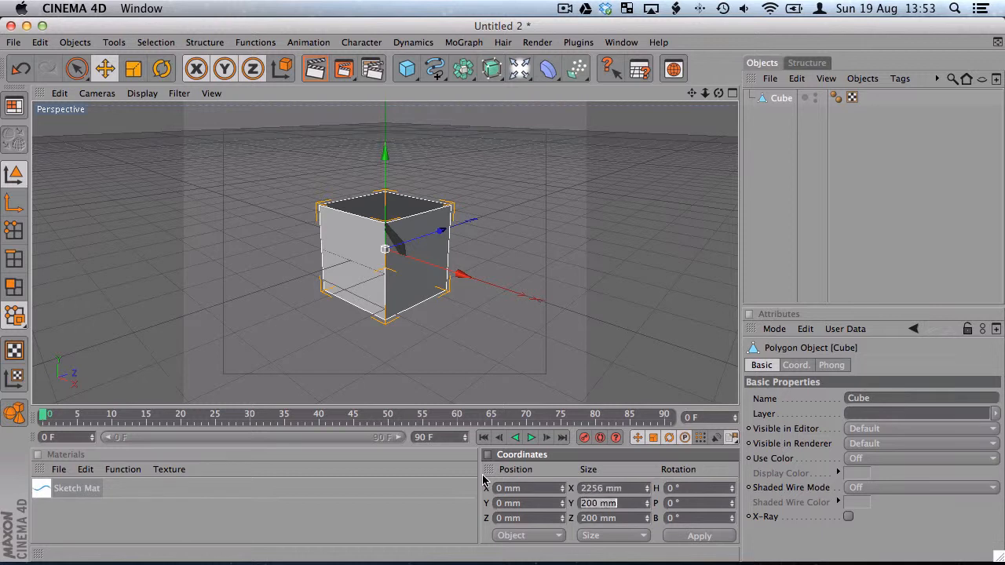
text(10)
key(Tab)
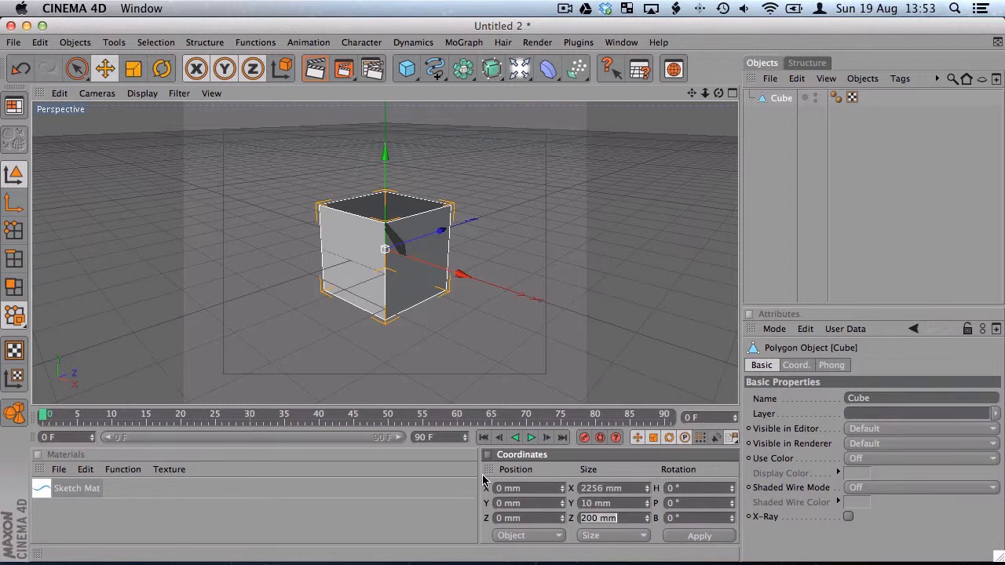
text(3300)
key(Return)
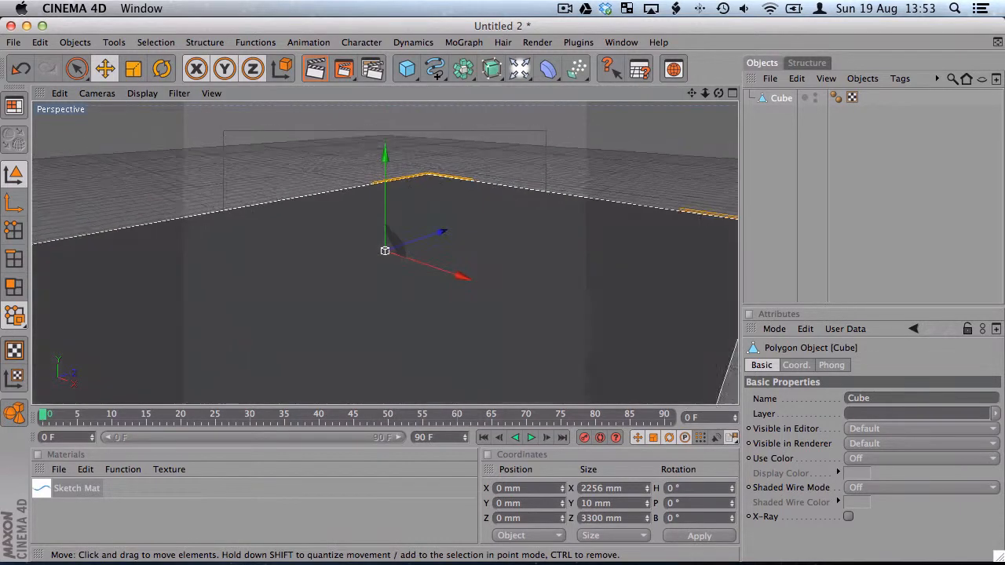
Rename the flattened cube object as Back
scroll(531, 245, down, 10)
alt+drag(505, 296, 585, 333)
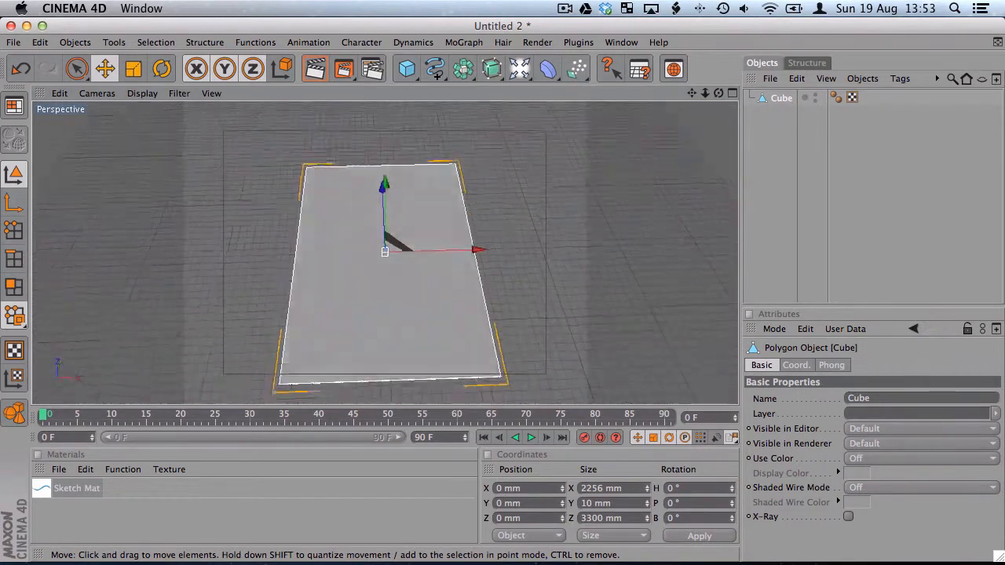
alt+drag(534, 256, 546, 273)
alt+right_drag(547, 273, 525, 270)
alt+drag(525, 271, 569, 282)
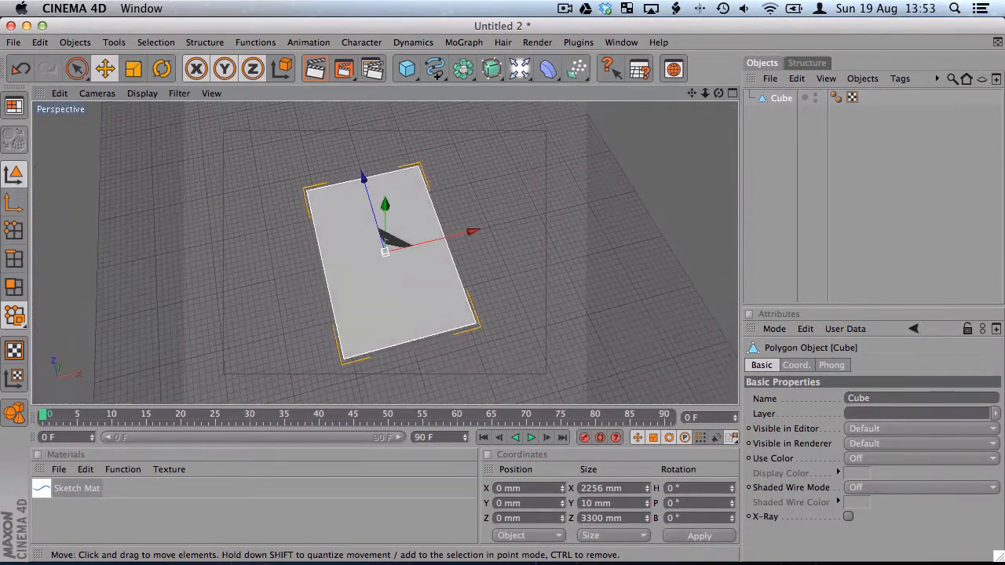
double_click(787, 100)
text(Back)
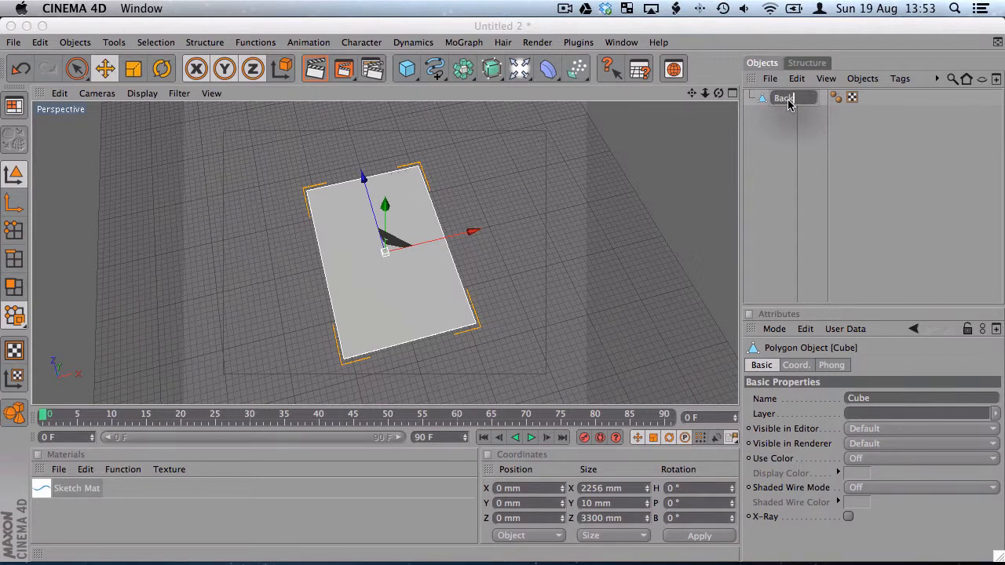
key(Return)
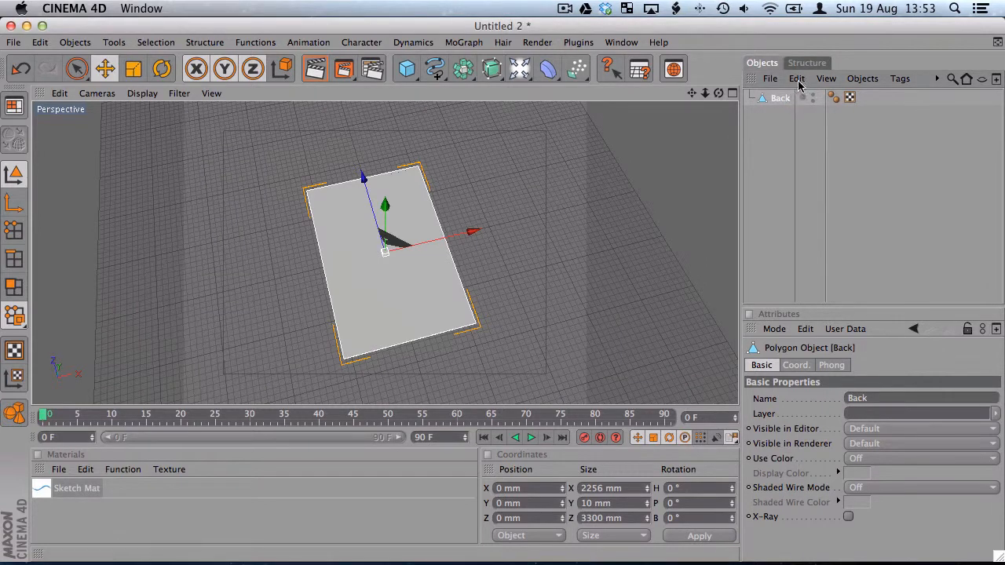
Copy the Back object and paste it twice to get three identical panels
click(797, 78)
click(810, 150)
click(798, 78)
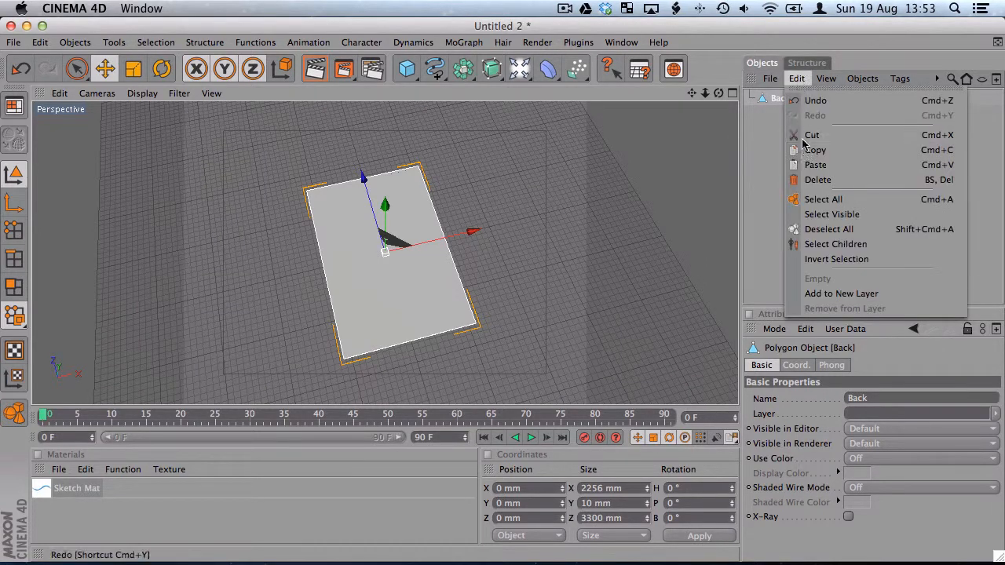
click(810, 164)
click(796, 79)
click(810, 165)
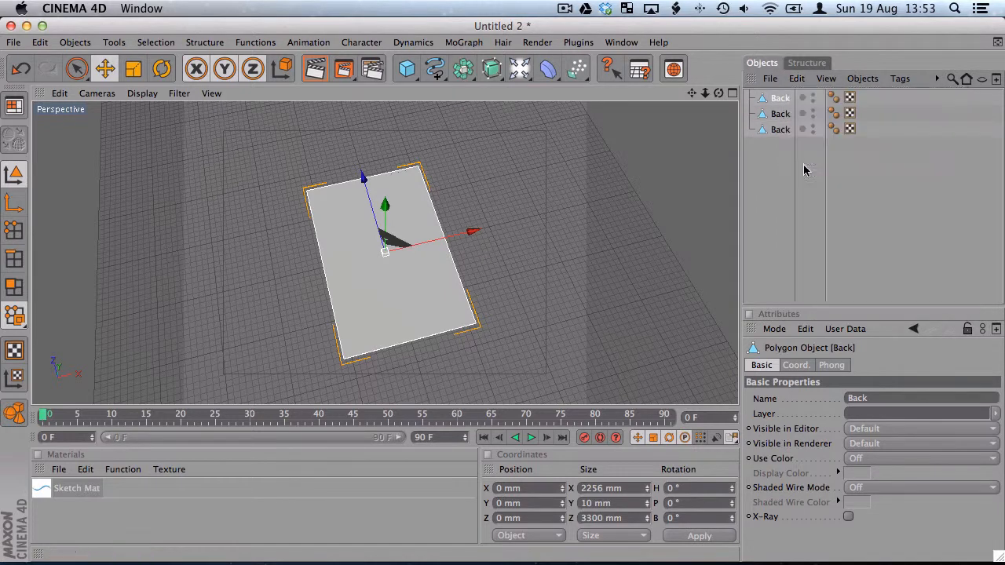
Rename the first Back object in the object list as Cover
double_click(780, 99)
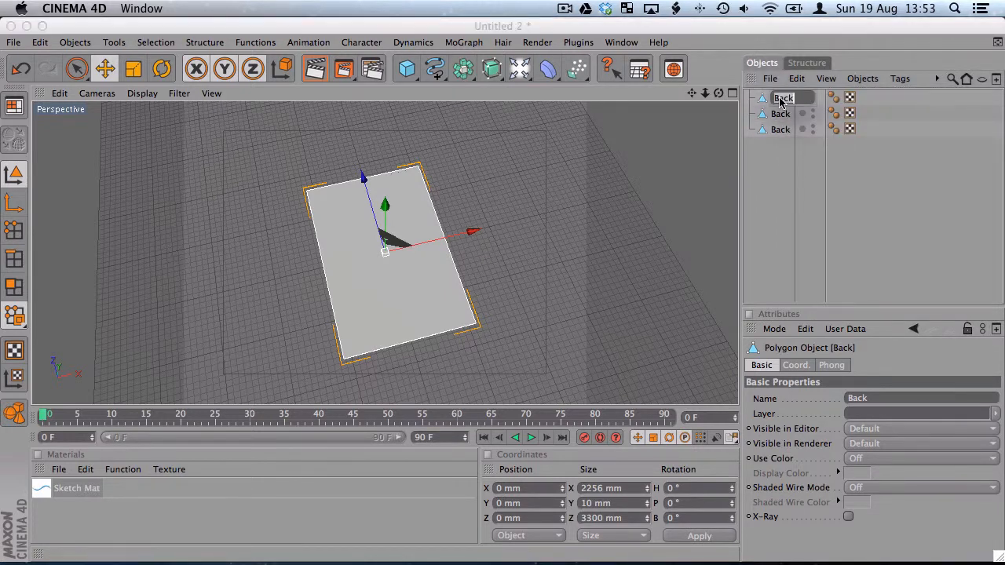
key(BackSpace)
key(Return)
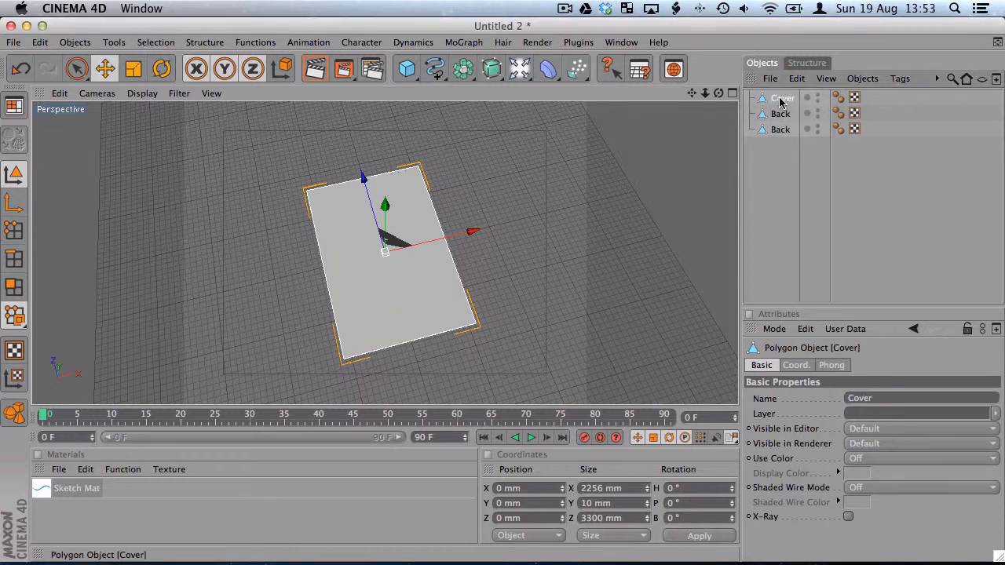
Rename the panel object between Cover and the last Back as Inside, then clear the selection
double_click(780, 114)
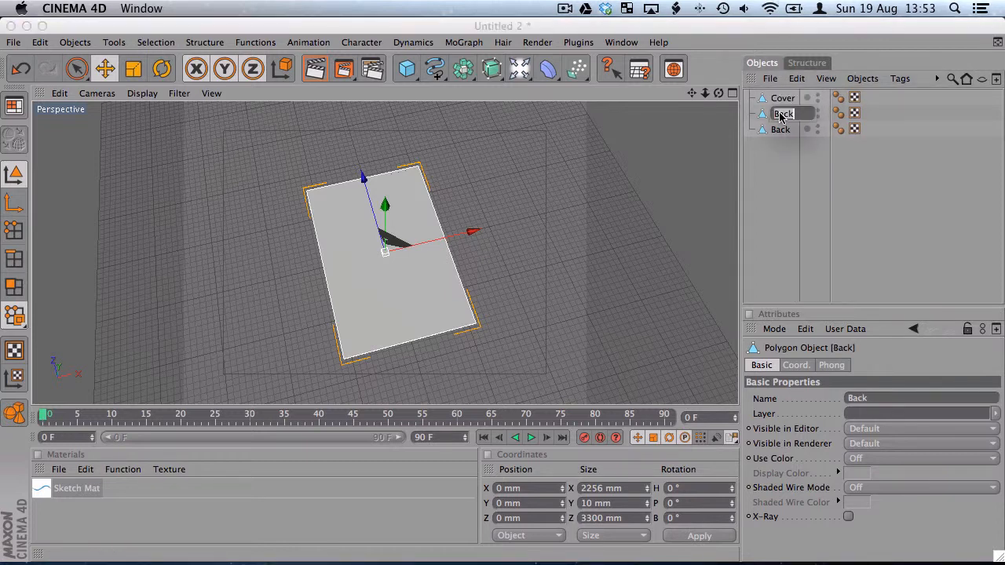
key(BackSpace)
text(Inseide)
key(Return)
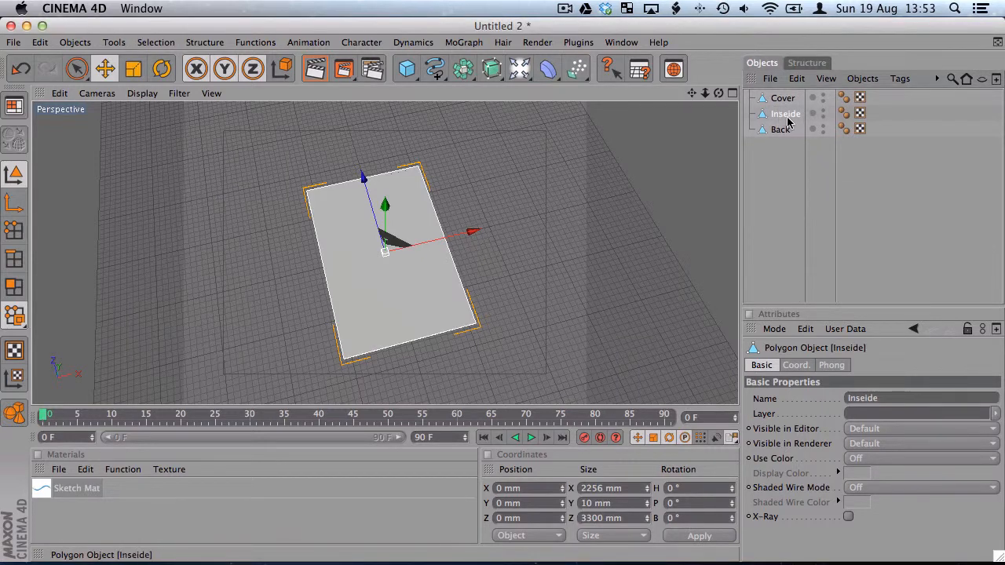
double_click(787, 117)
click(789, 115)
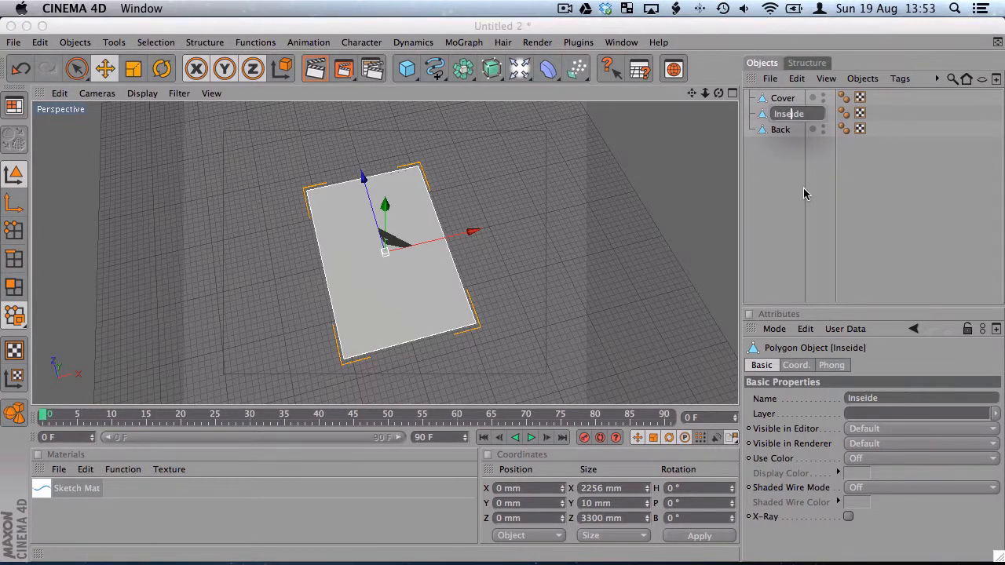
key(BackSpace)
key(Return)
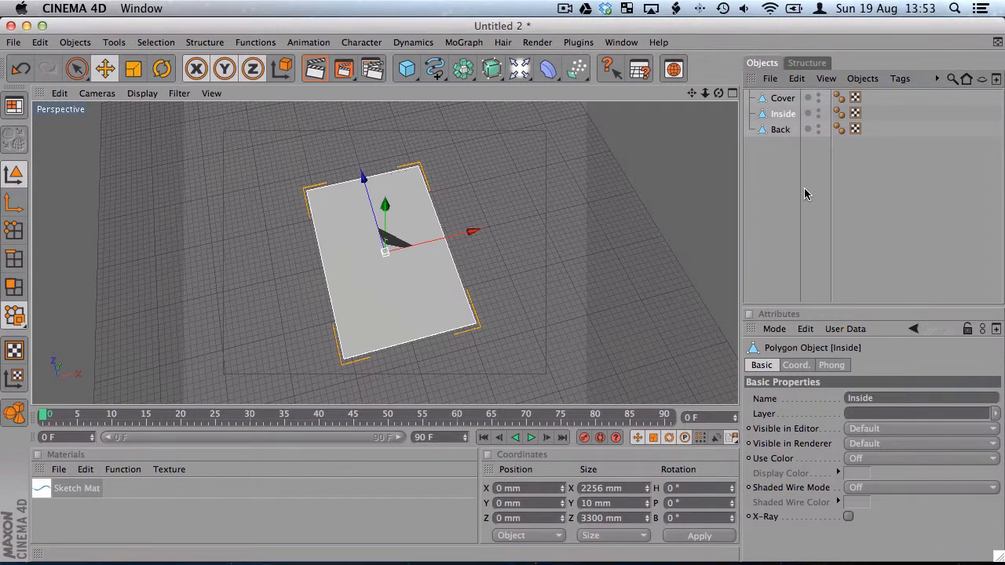
click(796, 194)
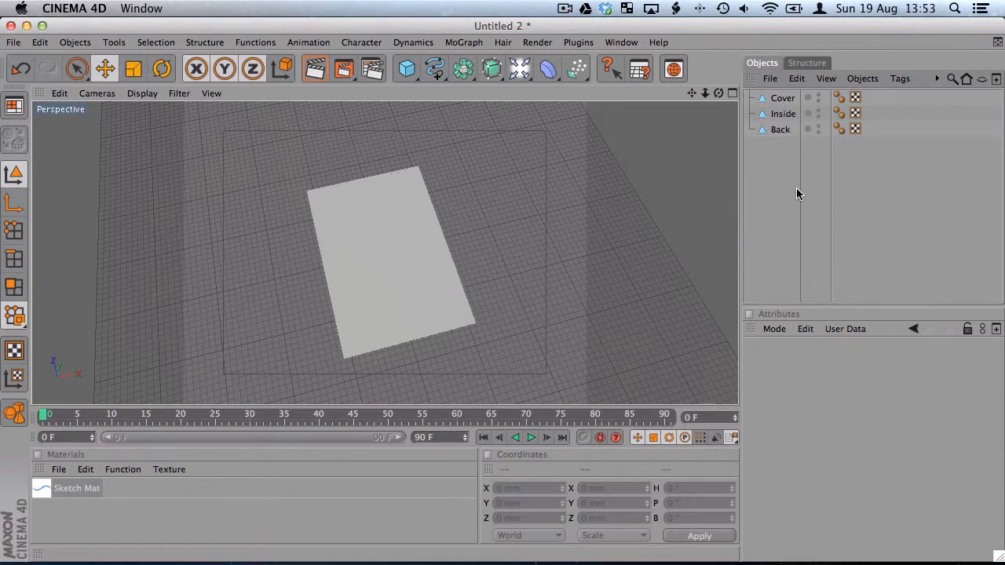
Set the Cover panel's Y position to 5 mm and clear the selection
click(765, 100)
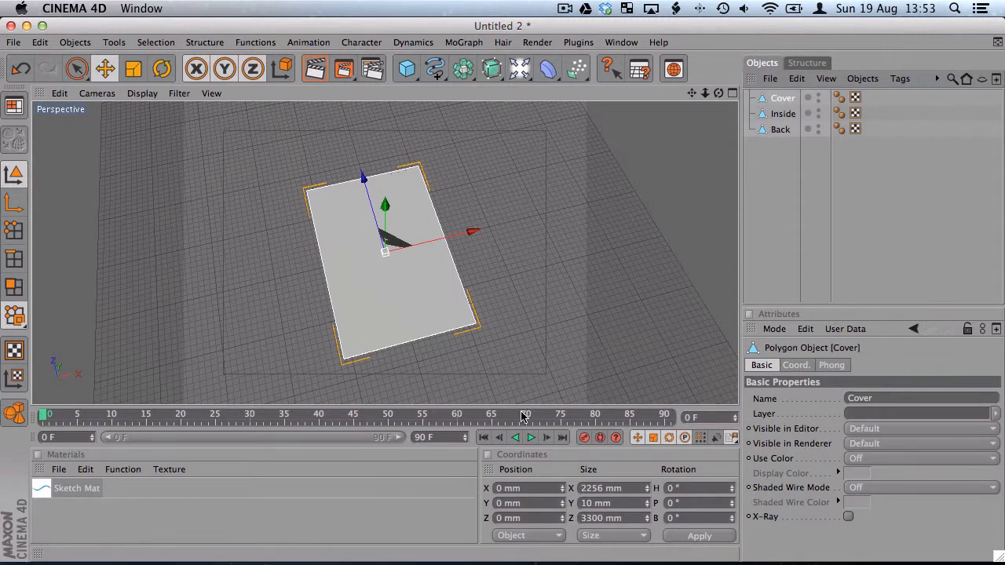
click(531, 503)
drag(531, 503, 460, 495)
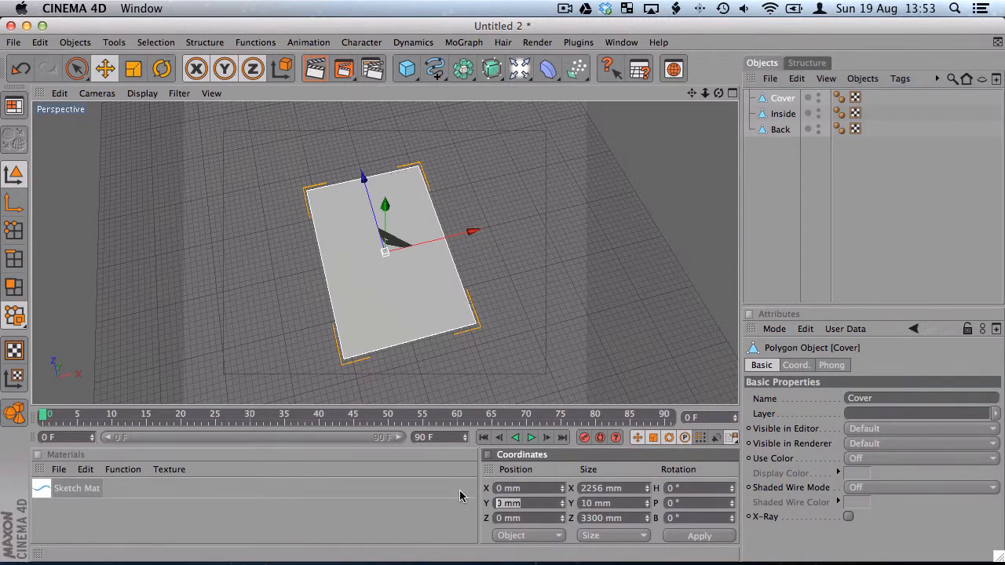
text(5)
click(776, 248)
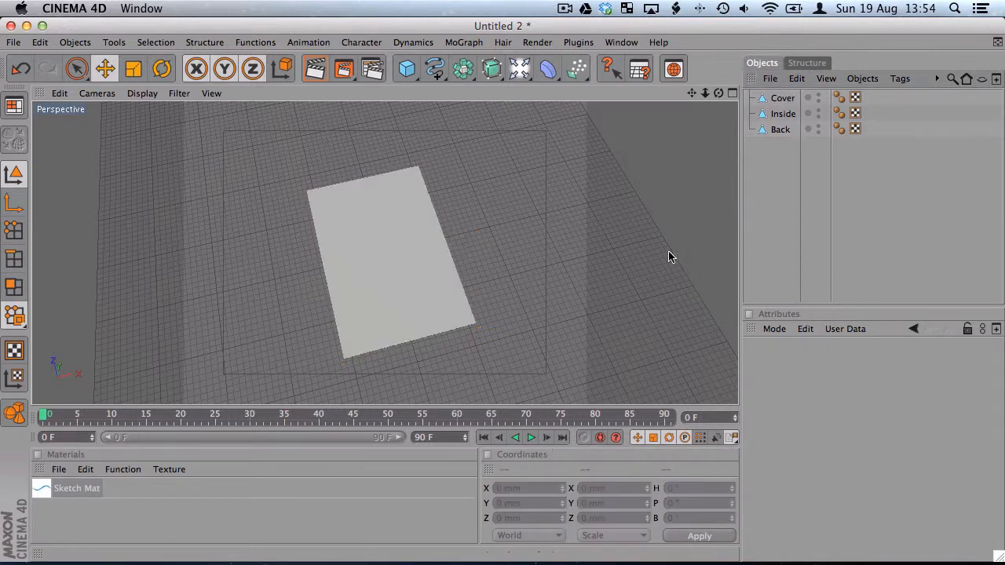
alt+drag(414, 214, 419, 163)
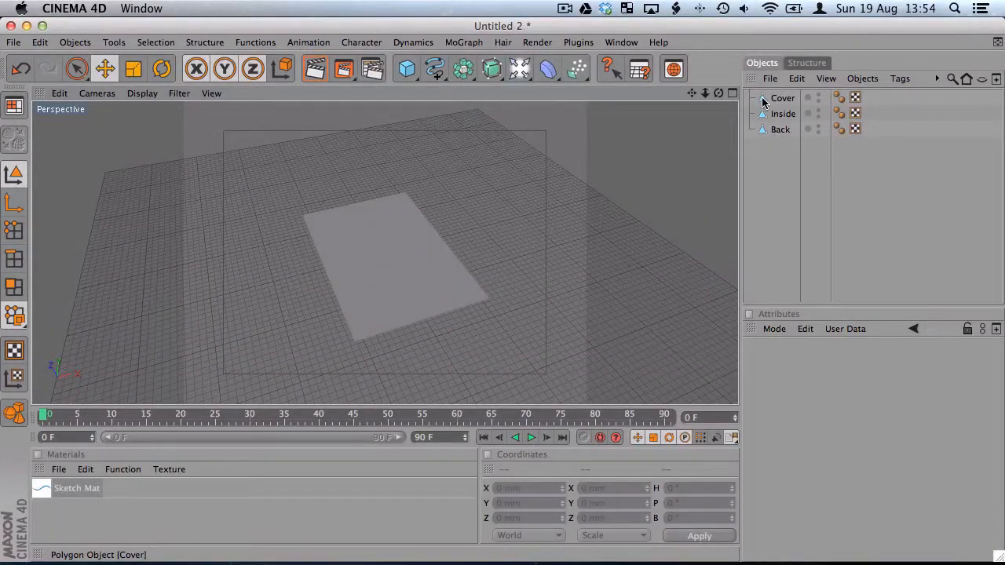
Move only the Cover's object axis to its negative-X long edge, setting its X position to -1128 mm
click(763, 101)
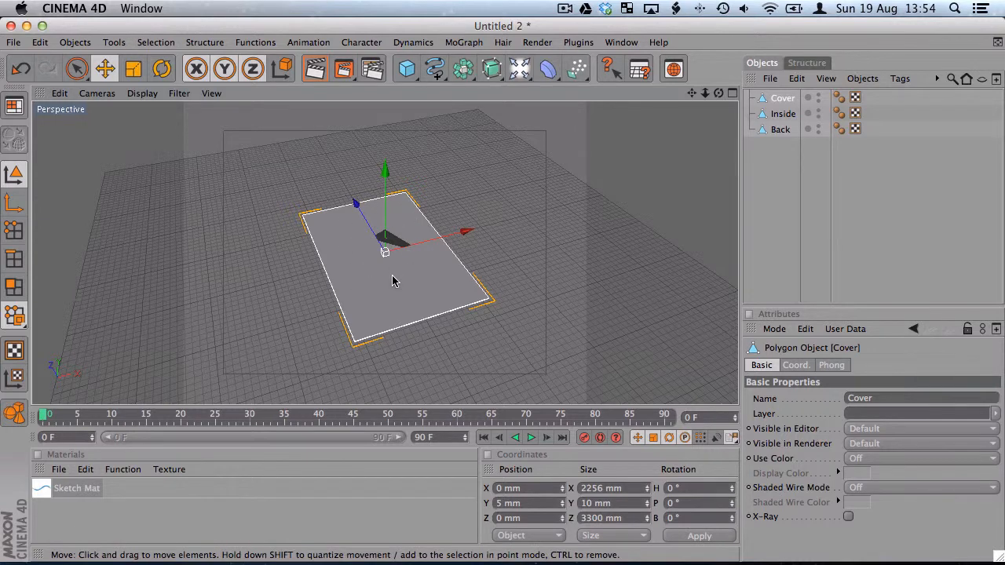
click(13, 204)
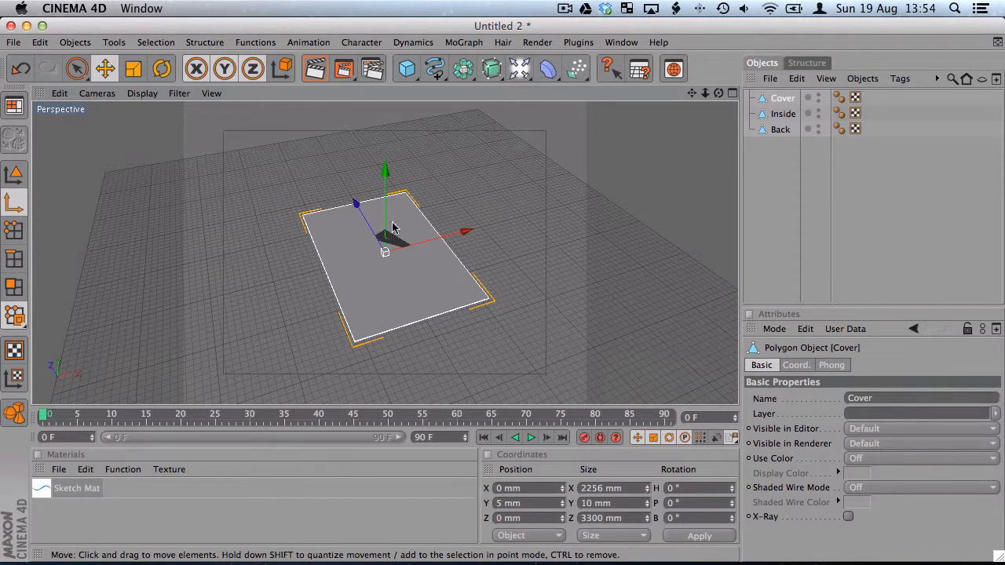
drag(470, 233, 411, 246)
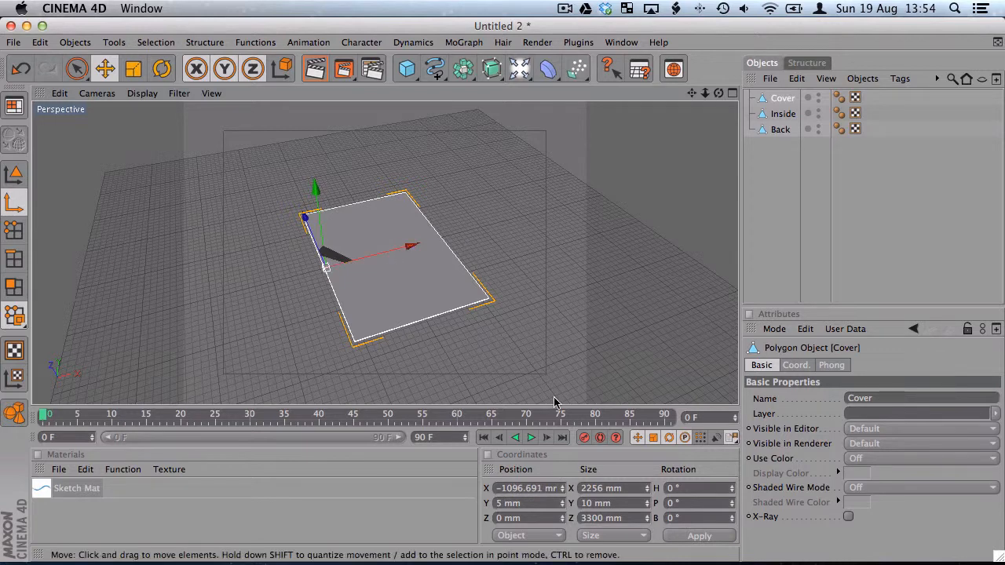
drag(506, 488, 557, 488)
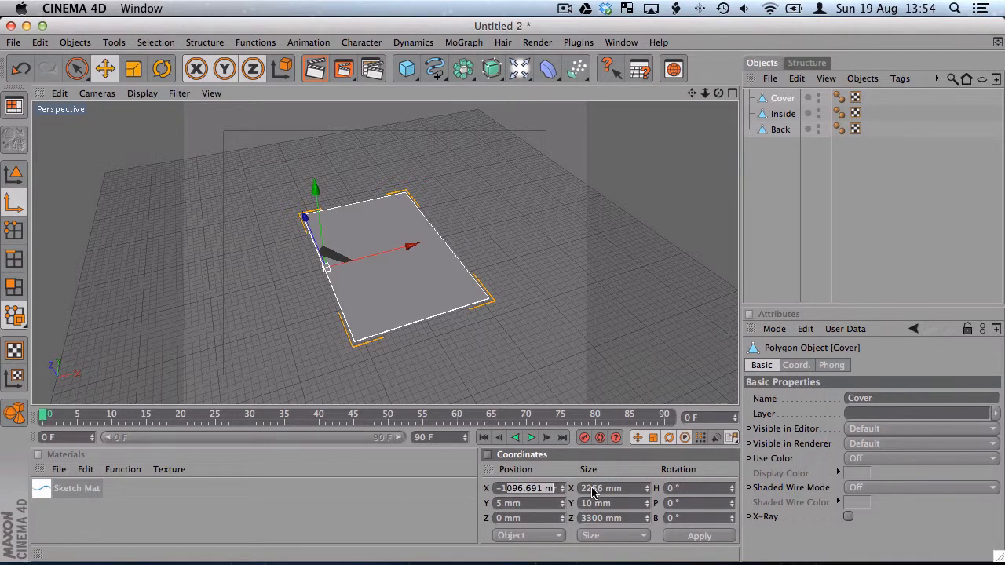
text(-1128 mm)
key(Return)
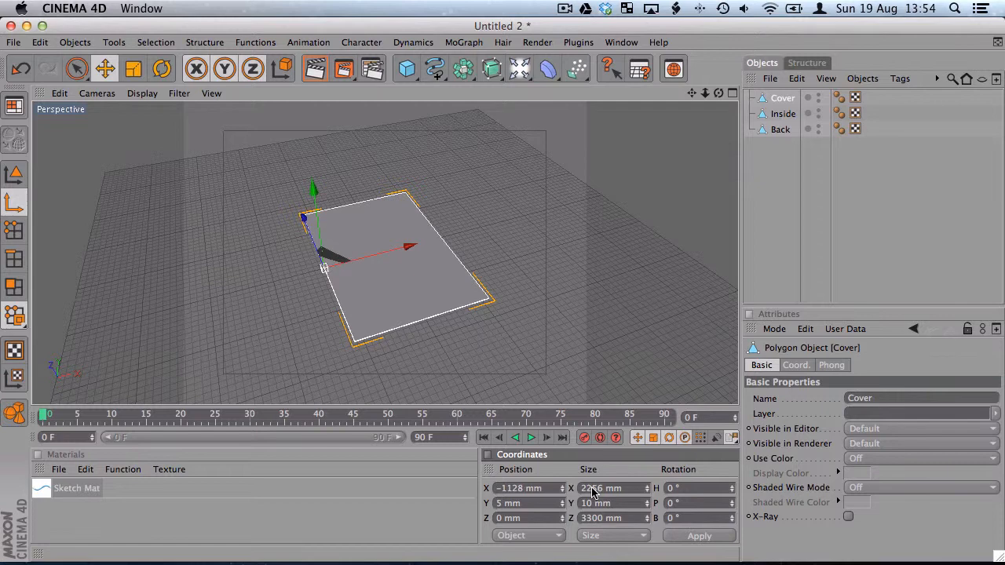
Try rotating the whole Cover panel about its edge axis, and undo the rotation
click(15, 176)
click(162, 70)
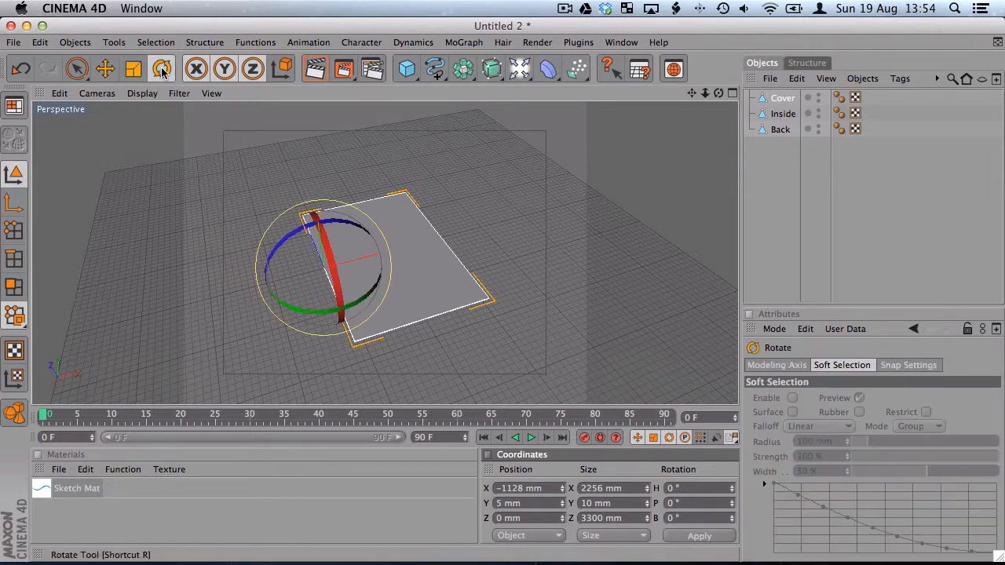
drag(287, 246, 426, 408)
key(ctrl+z)
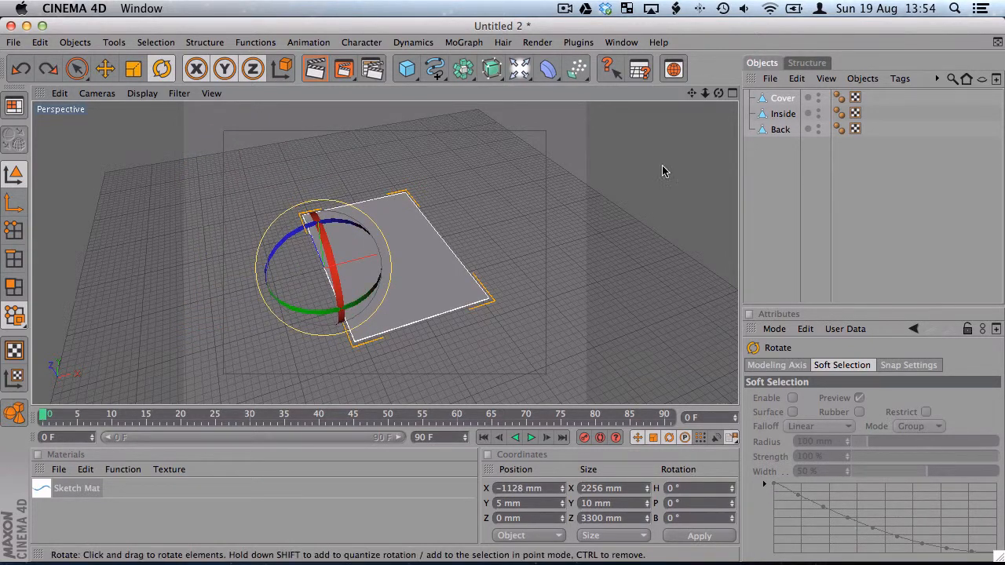
Move only the Inside panel's object axis to its positive-X long edge, setting its X position to 1128 mm
click(782, 115)
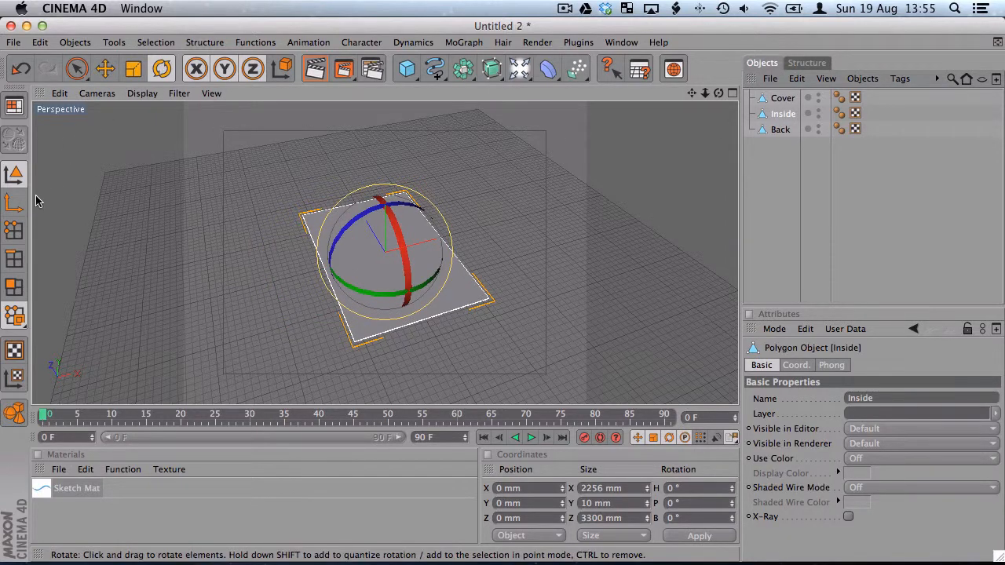
click(12, 206)
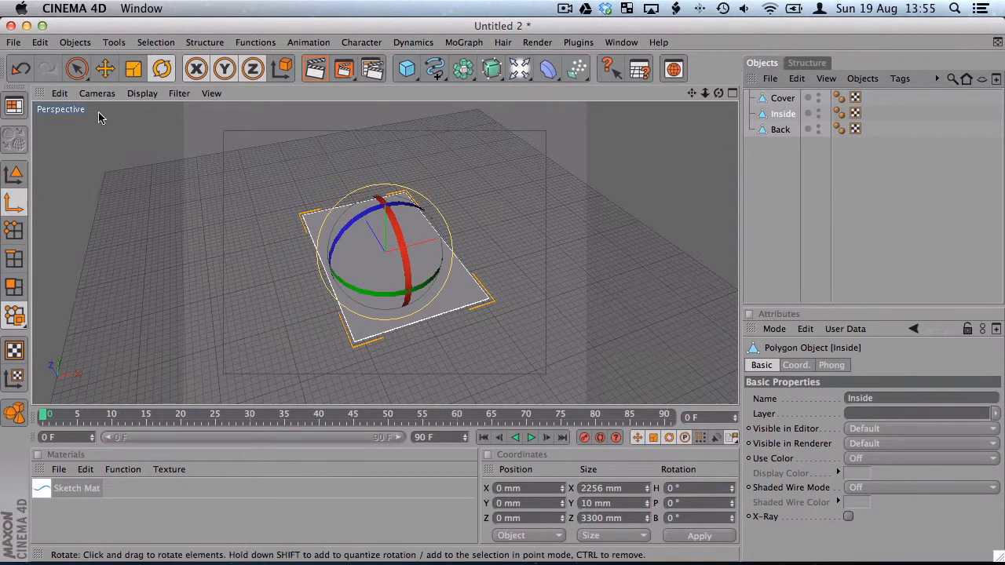
click(106, 69)
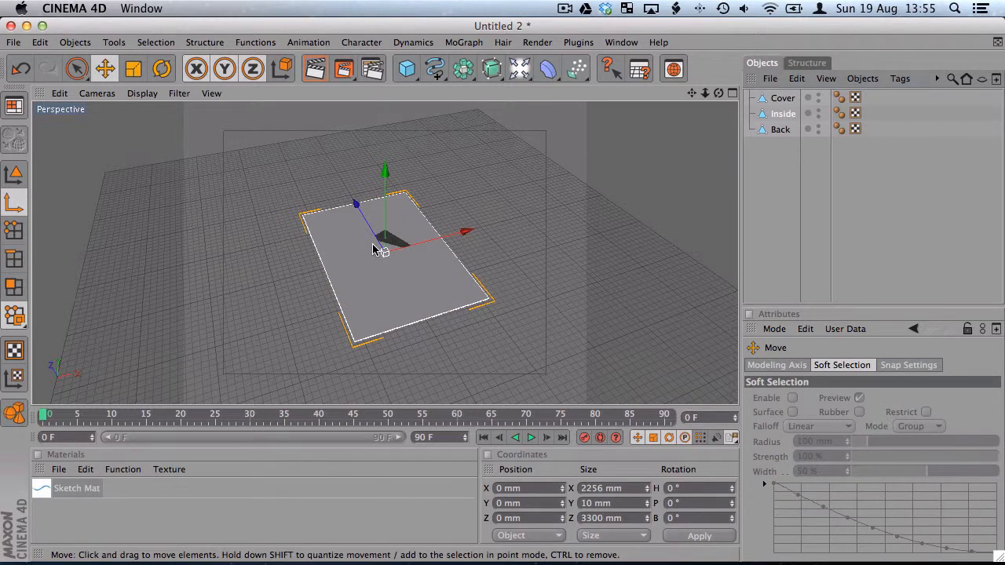
drag(466, 233, 513, 220)
click(506, 489)
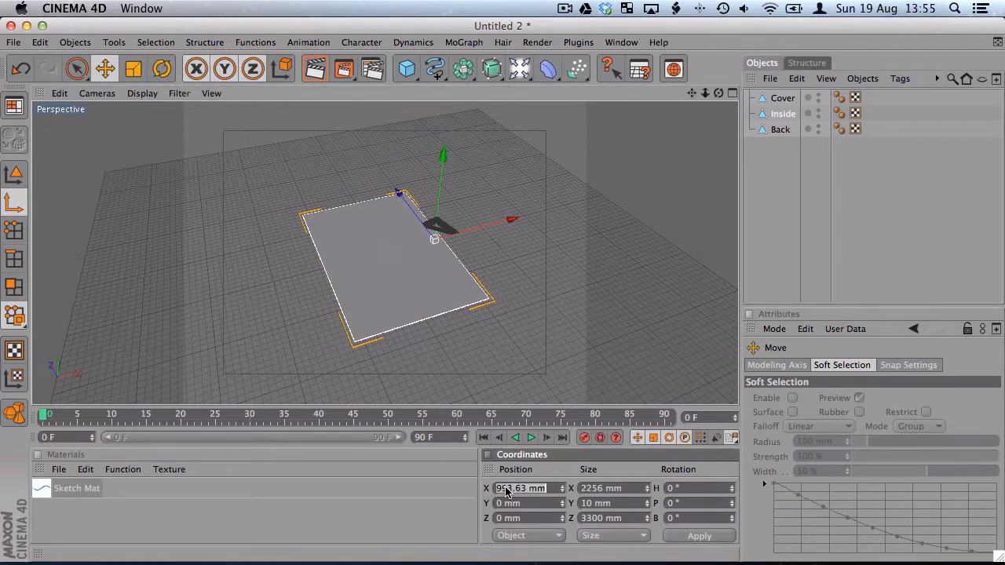
text(1128)
key(Return)
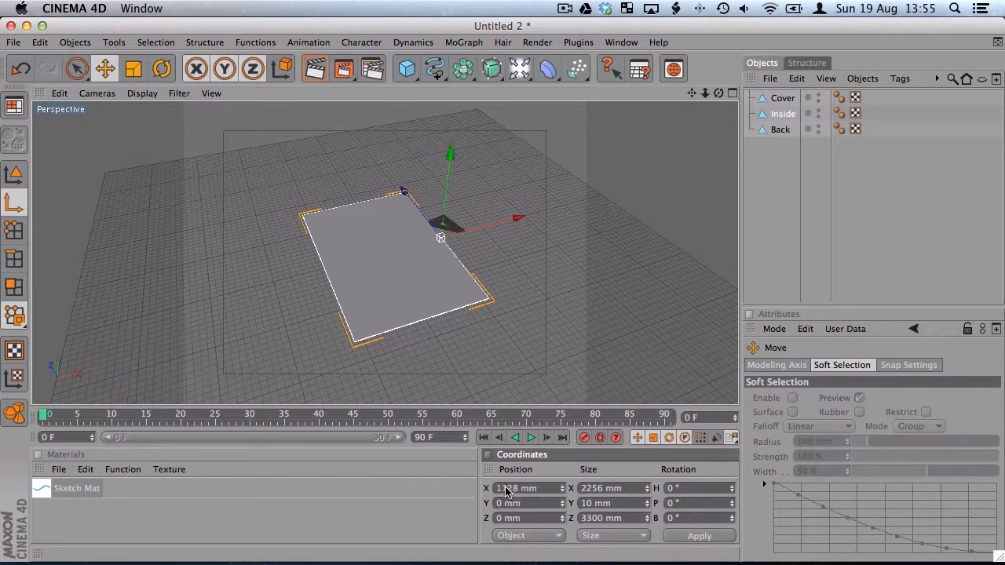
Return to whole-object editing and try rotating the Inside panel about its edge axis, undoing the rotation
click(14, 174)
click(171, 63)
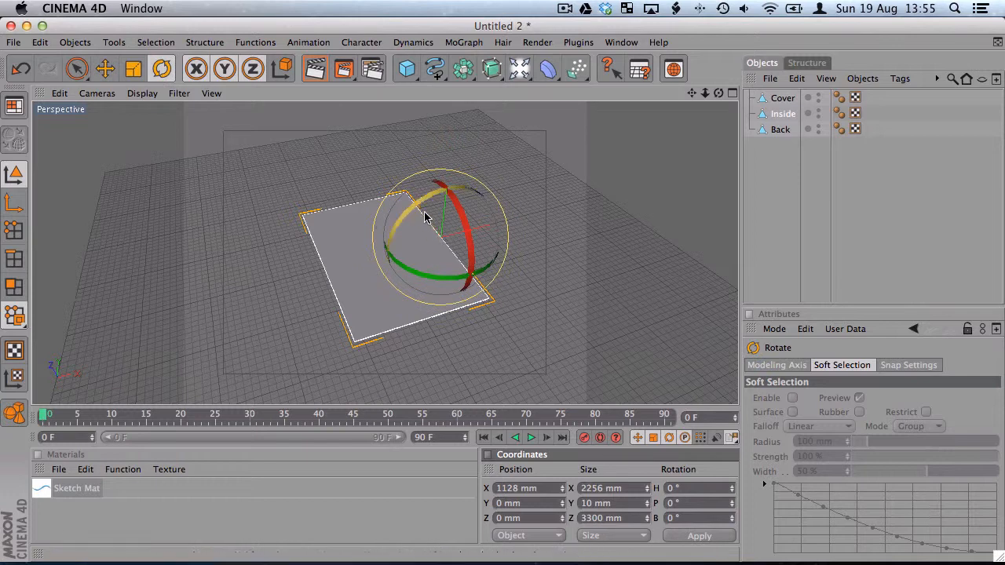
drag(427, 222, 492, 236)
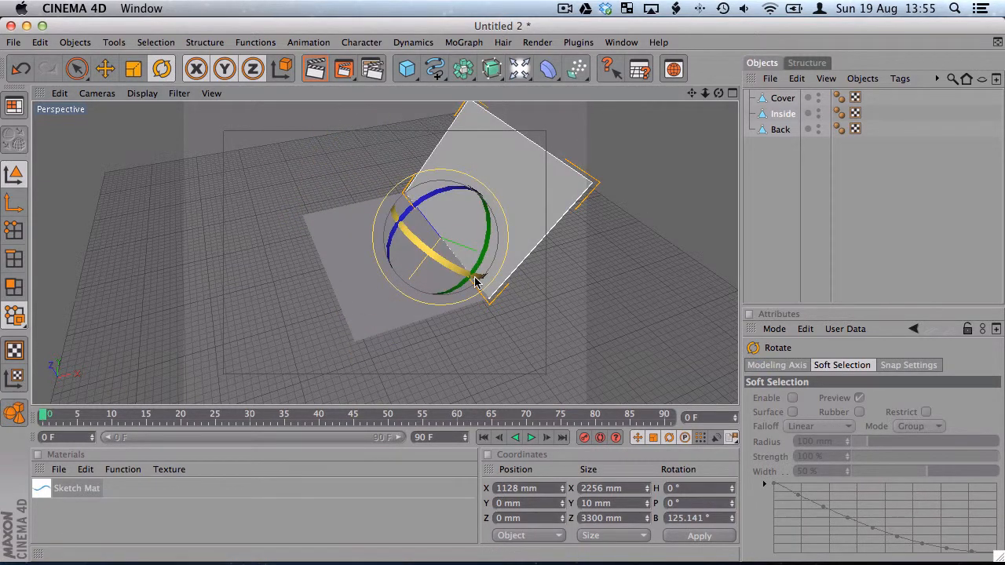
key(super+z)
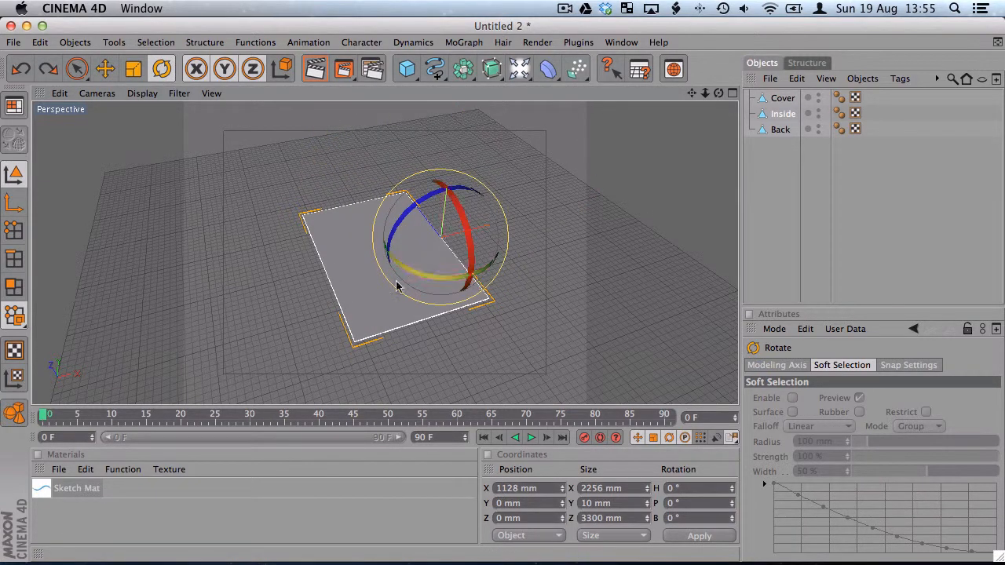
click(106, 69)
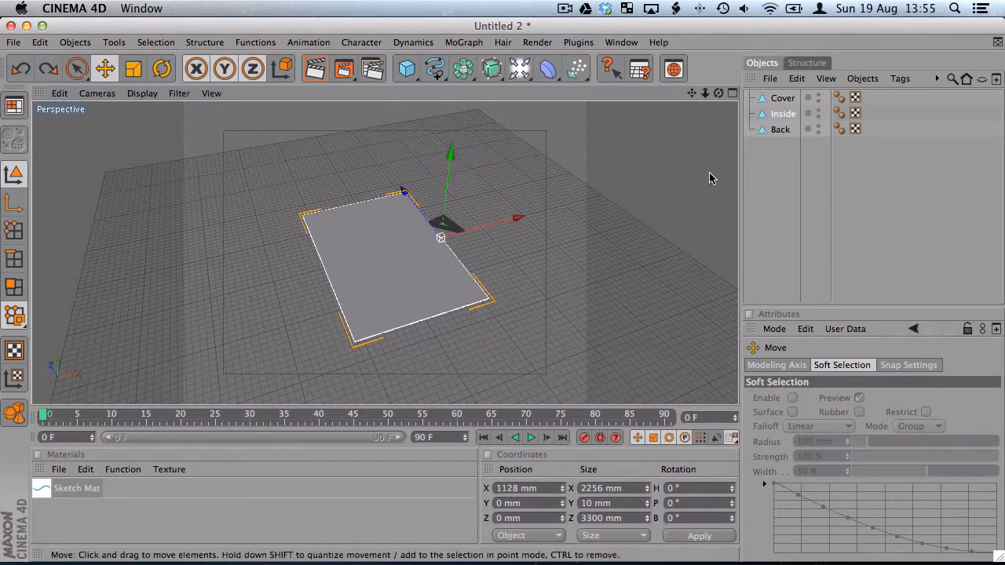
Select the Cover panel and check the frame rate and the minimum and maximum frames in the project settings
click(764, 102)
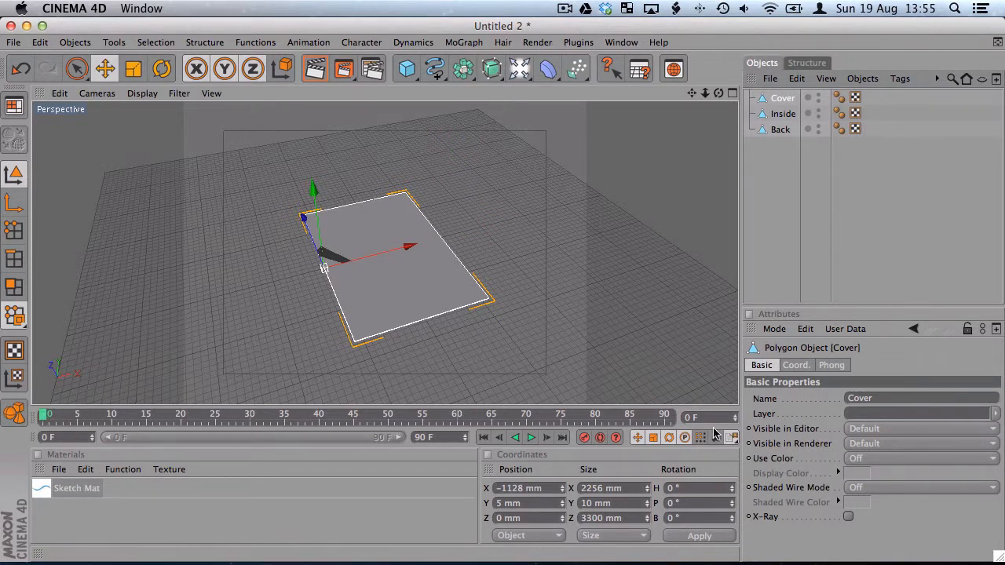
click(38, 43)
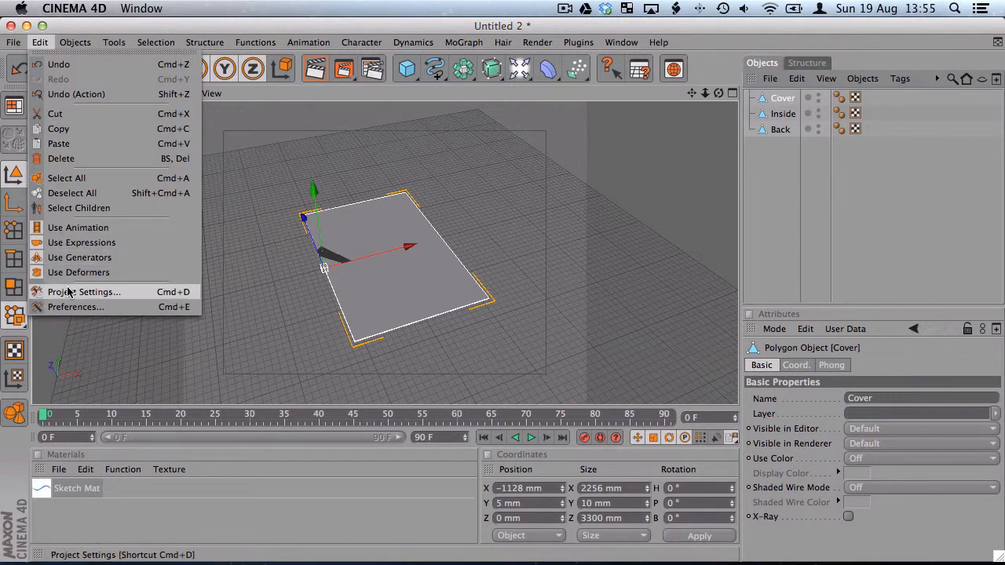
click(108, 292)
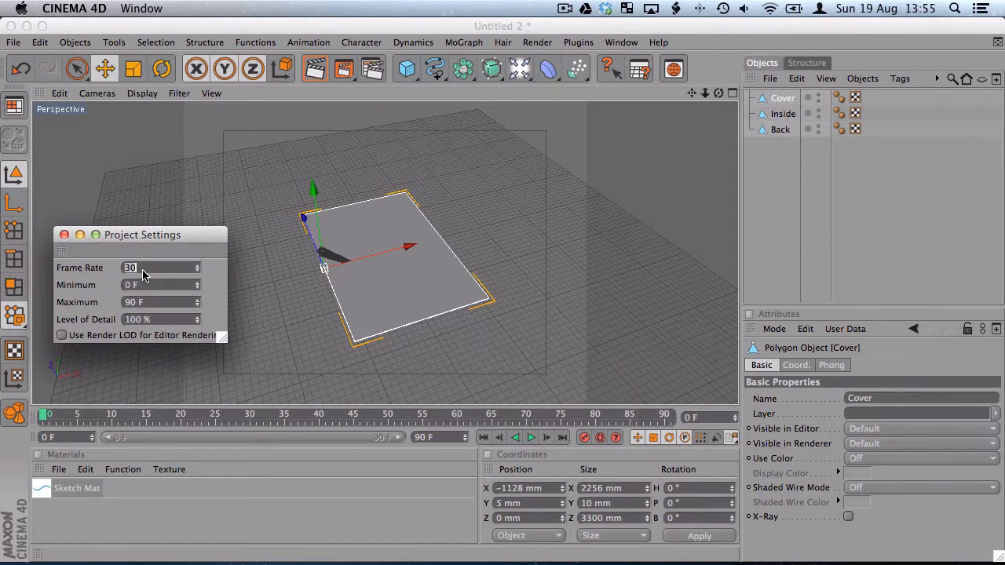
key(Tab)
key(Tab)
click(64, 235)
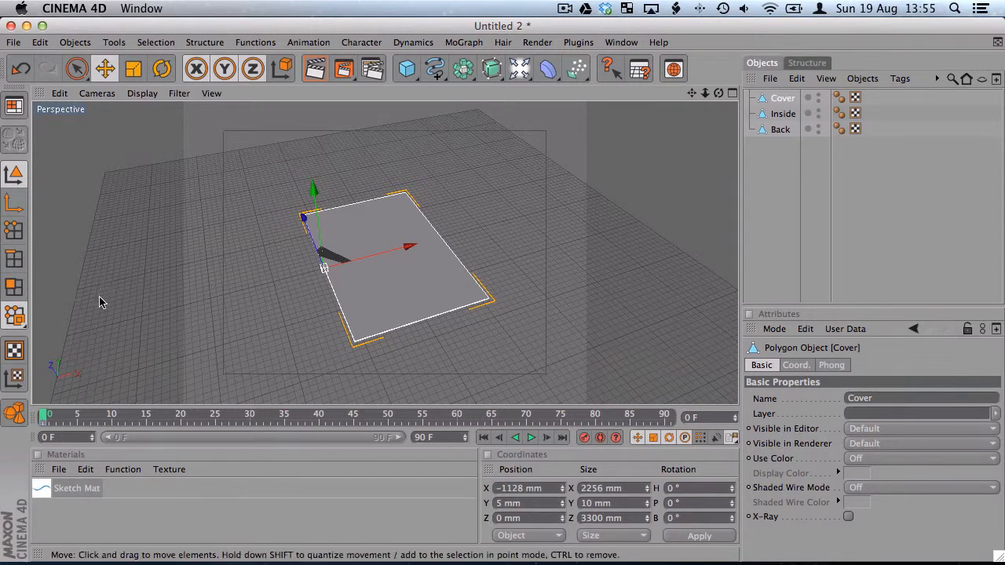
Keyframe the closed Cover at frame 0, and record a second keyframe at frame 90 with its B rotation at -180°
click(59, 415)
drag(59, 415, 668, 422)
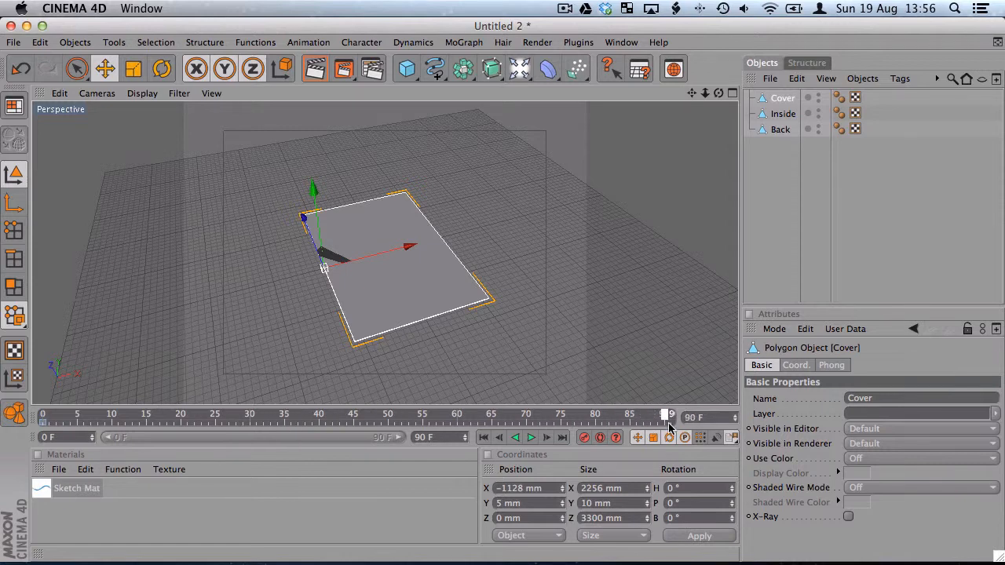
click(162, 69)
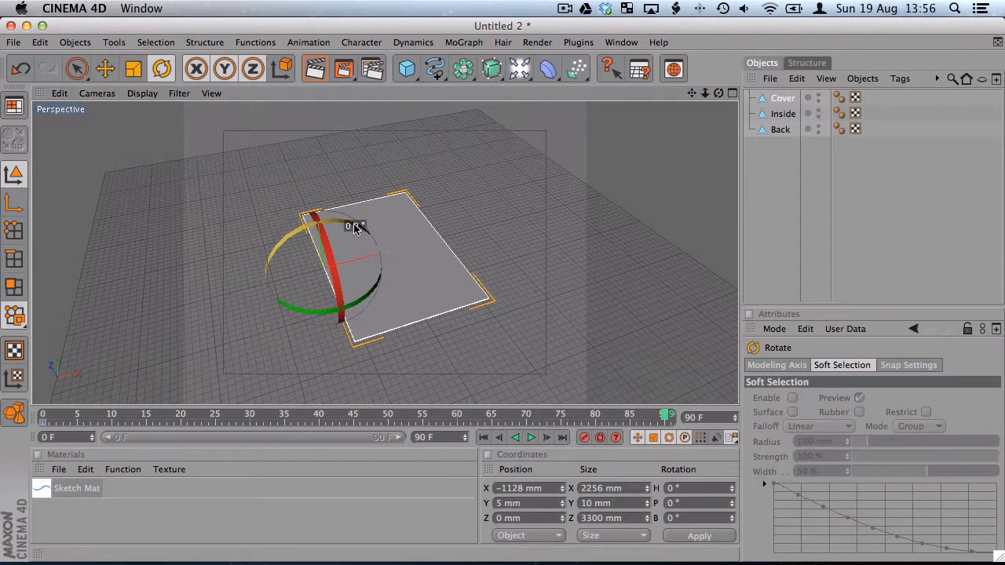
drag(353, 225, 261, 329)
double_click(682, 518)
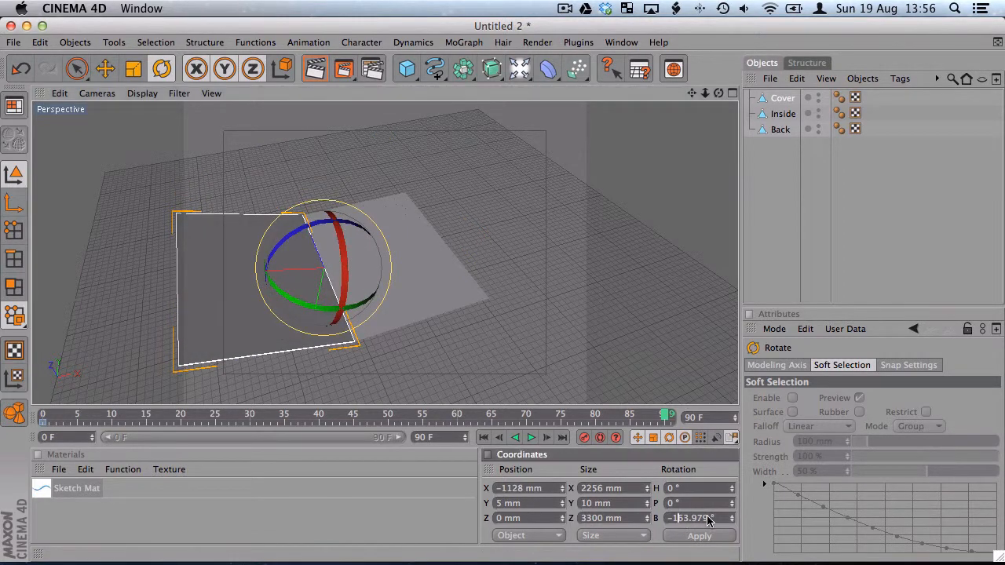
text(-11)
key(BackSpace)
text(80)
key(Return)
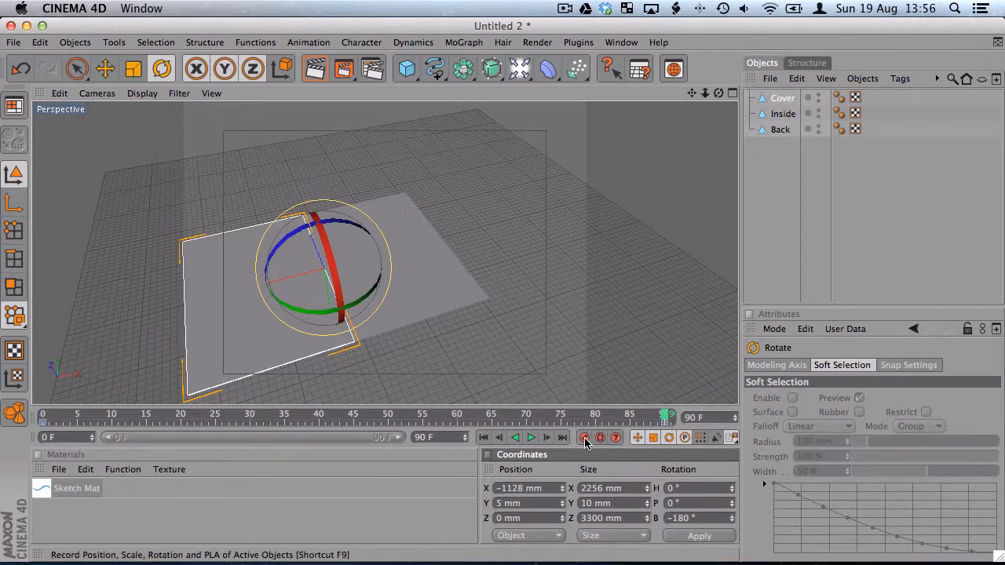
Scrub through the Cover's opening animation and stop at frame 40
drag(667, 416, 268, 415)
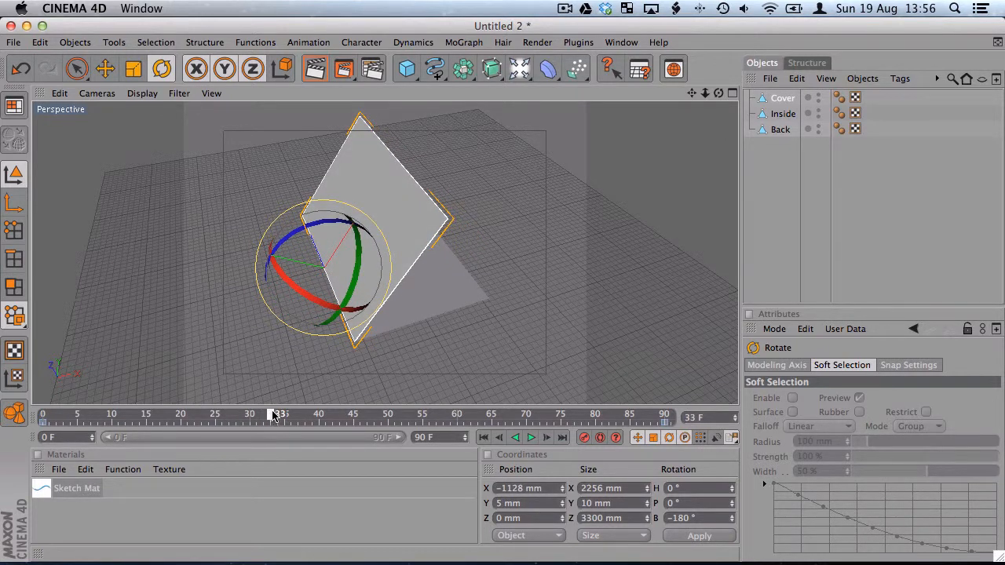
drag(273, 416, 278, 416)
alt+drag(385, 369, 310, 334)
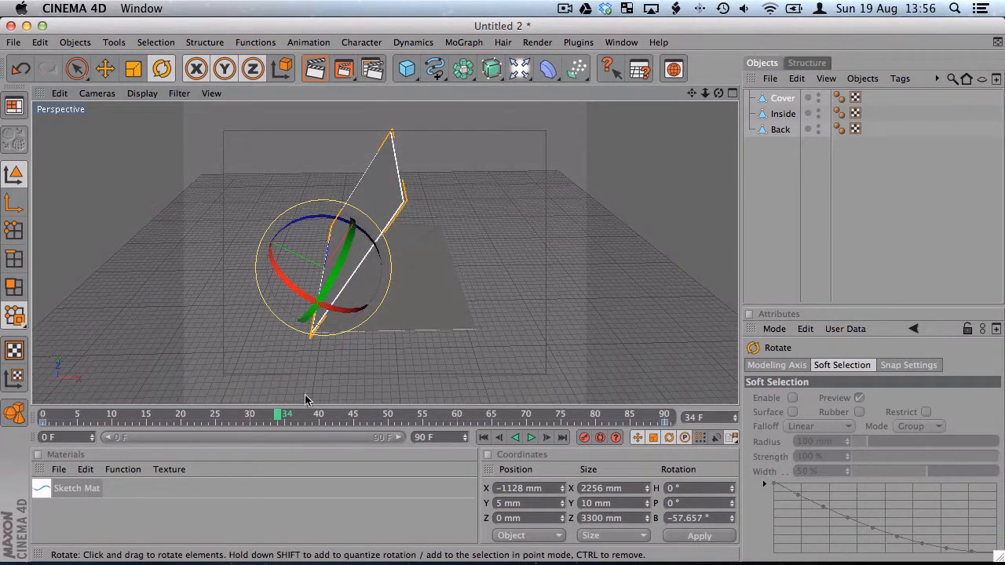
drag(280, 415, 307, 419)
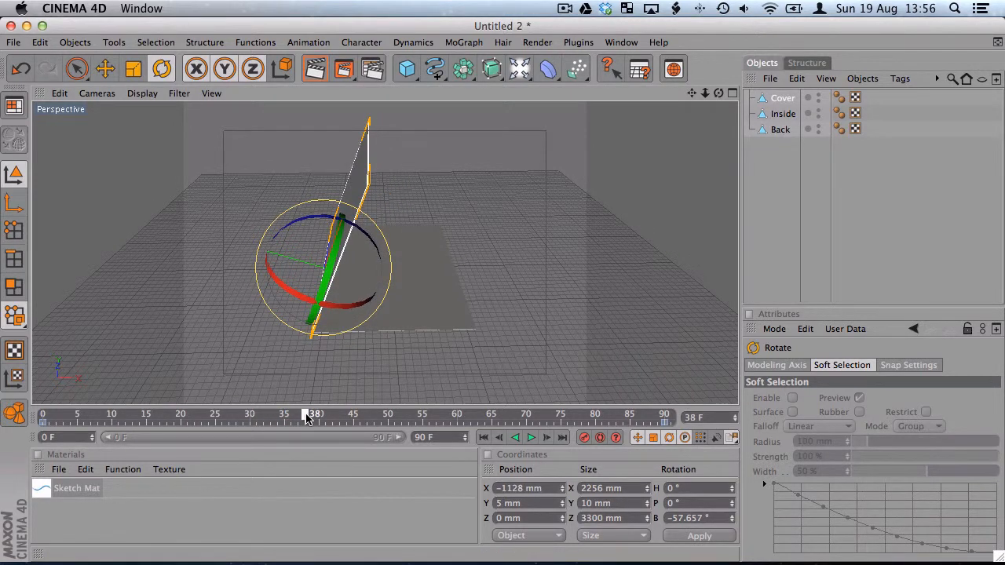
drag(307, 419, 307, 419)
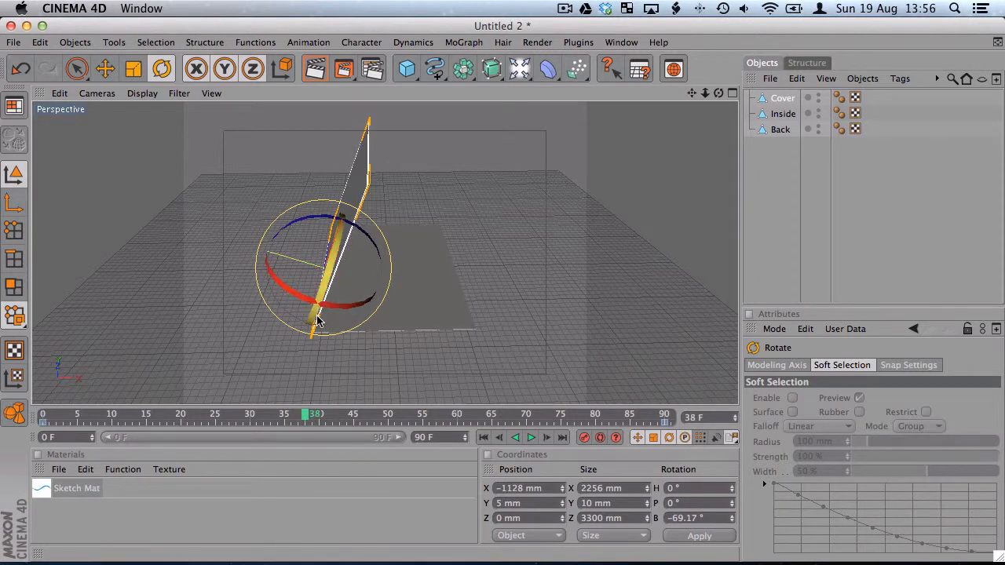
drag(309, 416, 318, 418)
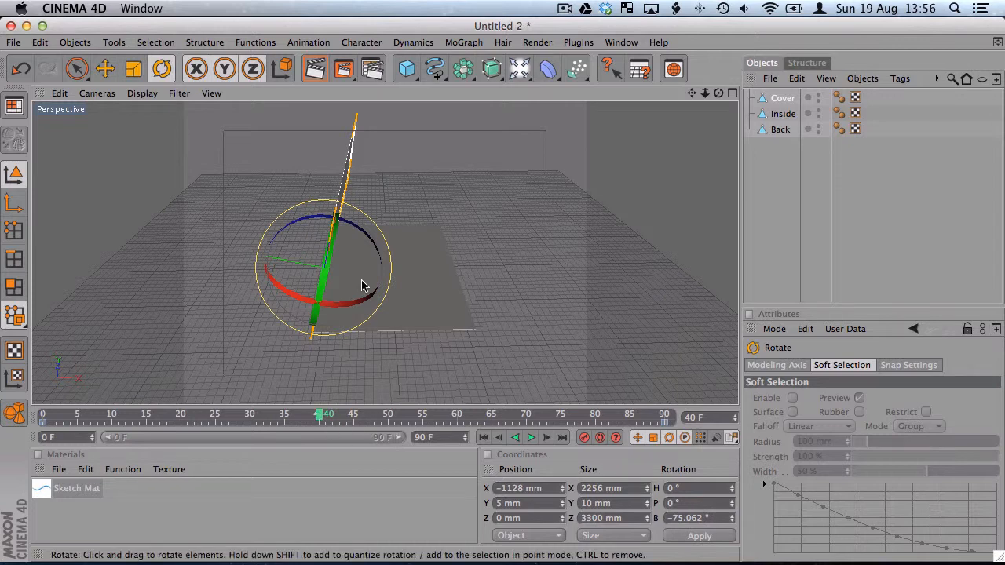
Keyframe the Inside panel flat at frame 40, and record its open position at frame 90 with B rotation at 180°
click(764, 117)
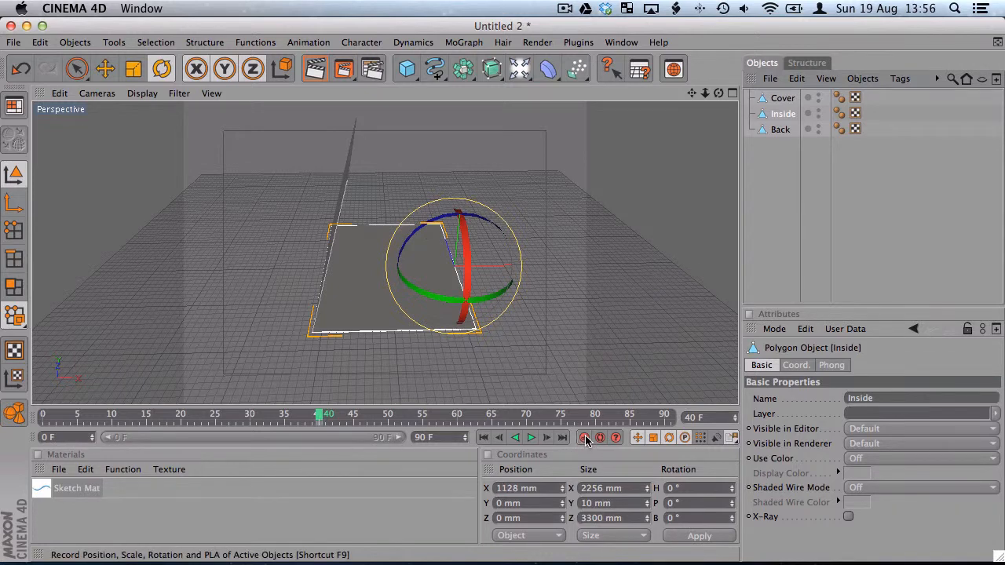
drag(318, 416, 684, 417)
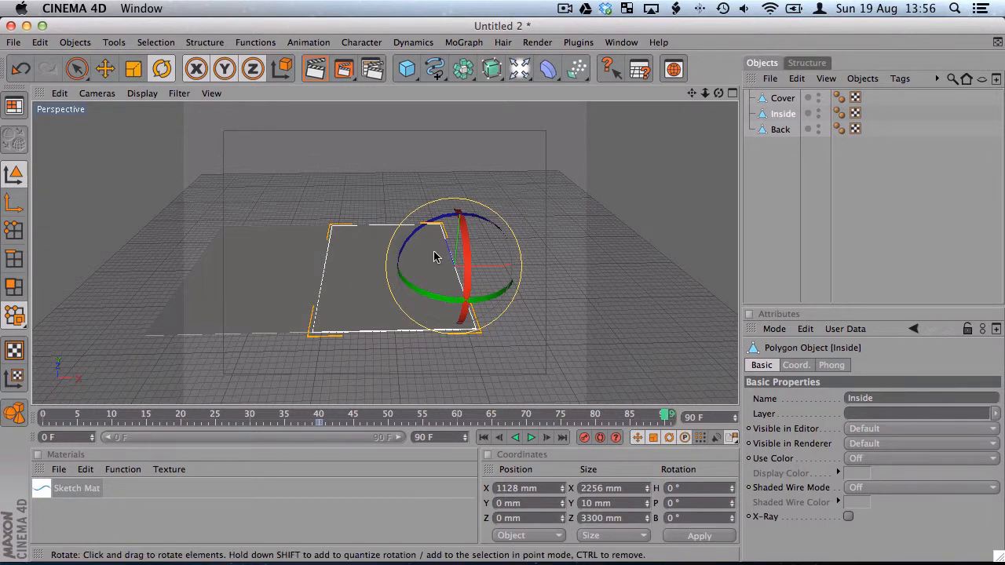
alt+drag(436, 256, 550, 267)
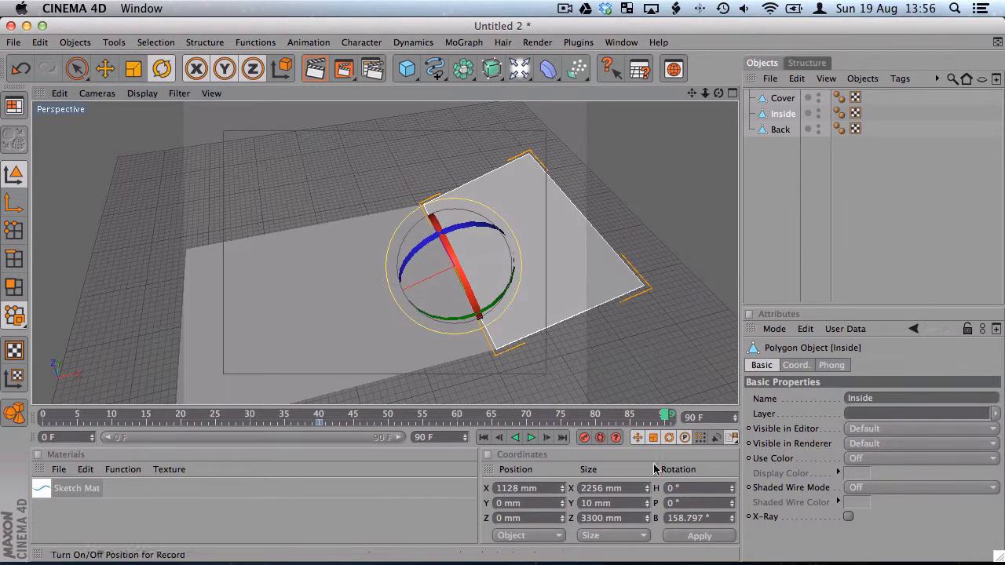
double_click(676, 519)
text(118)
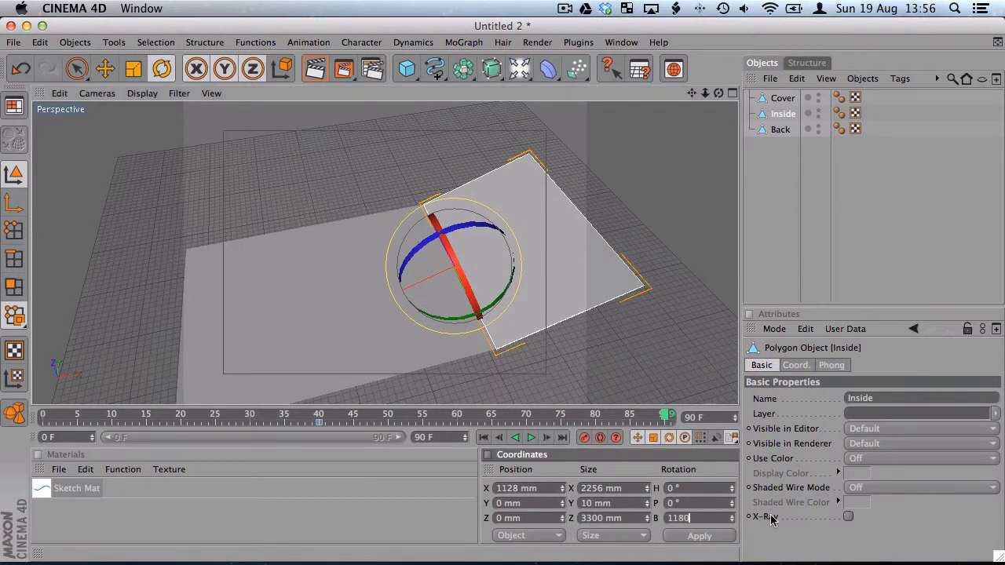
text(0)
key(Return)
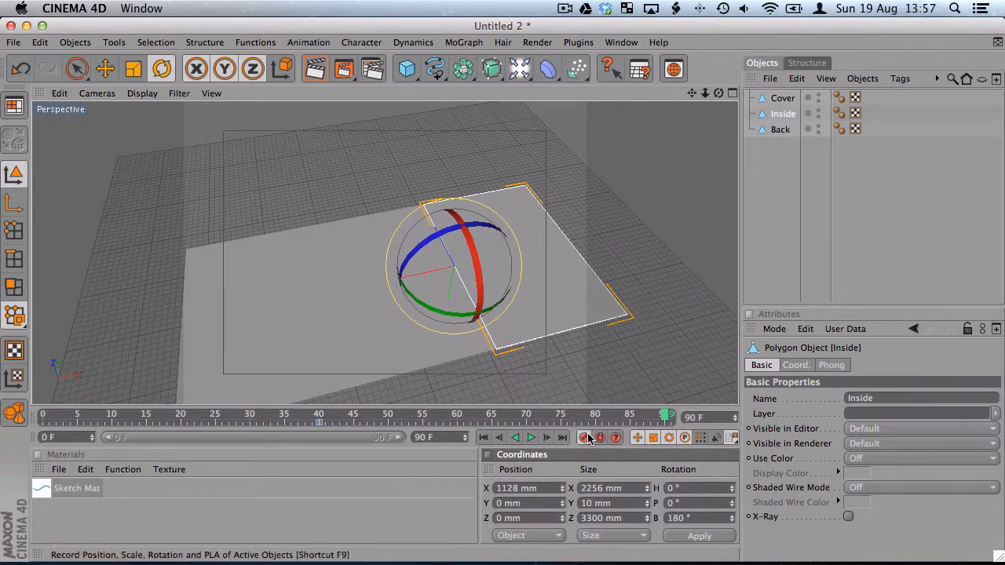
Scrub the timeline back to frame 5 to review both panels' opening motion, and clear the selection
mouse_move(663, 420)
mouse_down()
mouse_move(100, 424)
mouse_move(665, 422)
mouse_up()
alt+drag(483, 293, 471, 262)
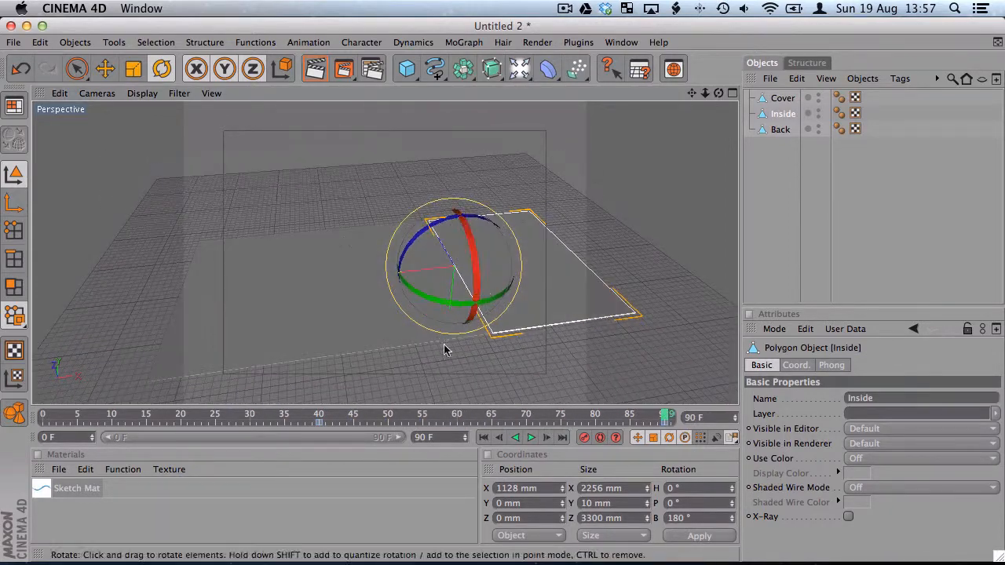
drag(249, 418, 79, 416)
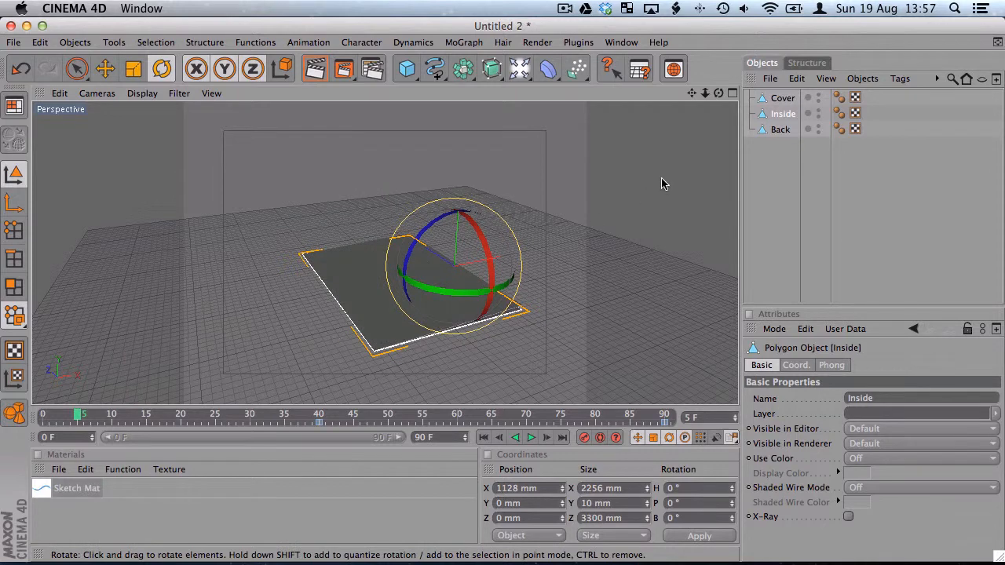
click(774, 190)
Add a Target Camera and pull it back from the leaflet to about X -3285, Y 3285, Z -3285 mm
alt+drag(373, 193, 363, 245)
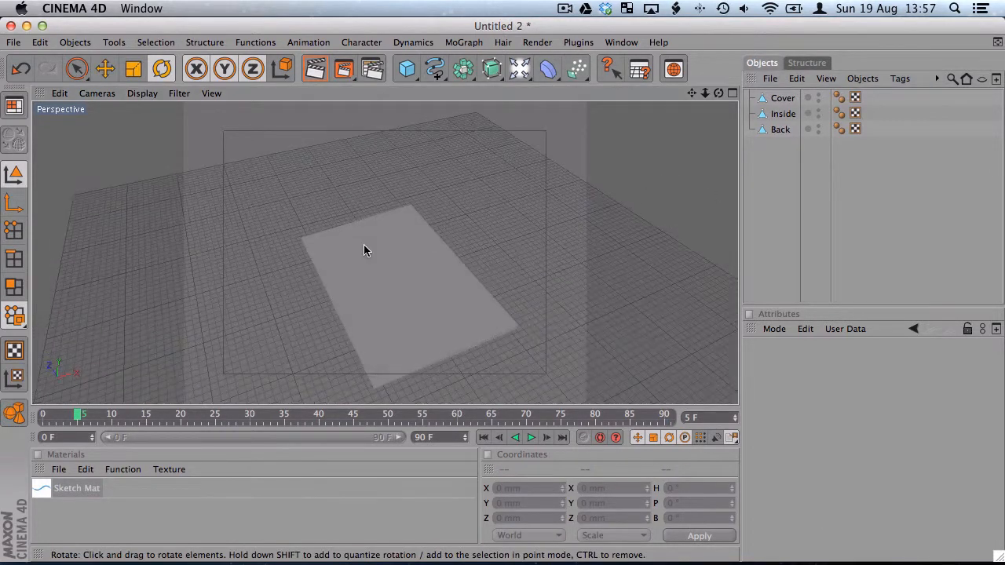
scroll(449, 259, down, 5)
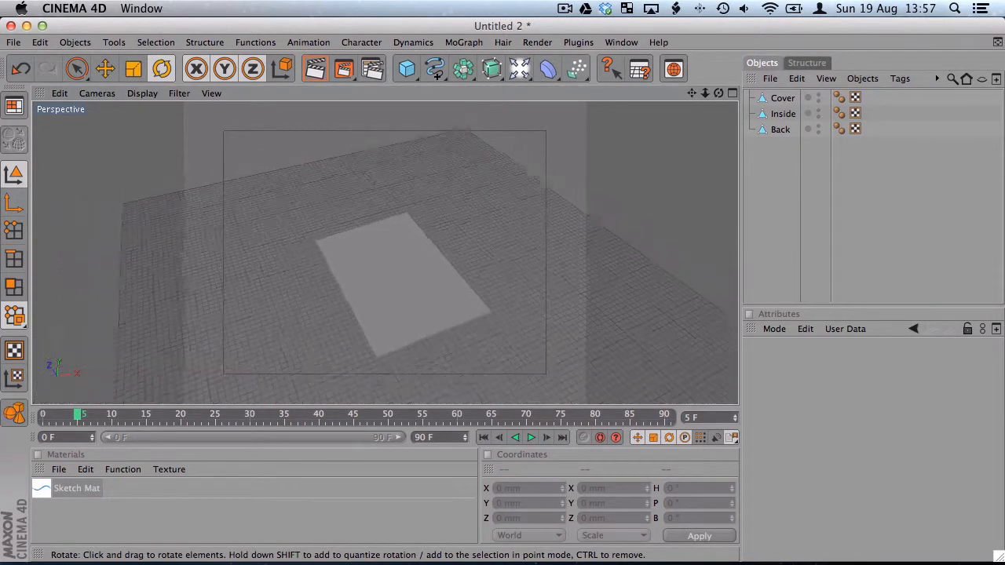
click(518, 68)
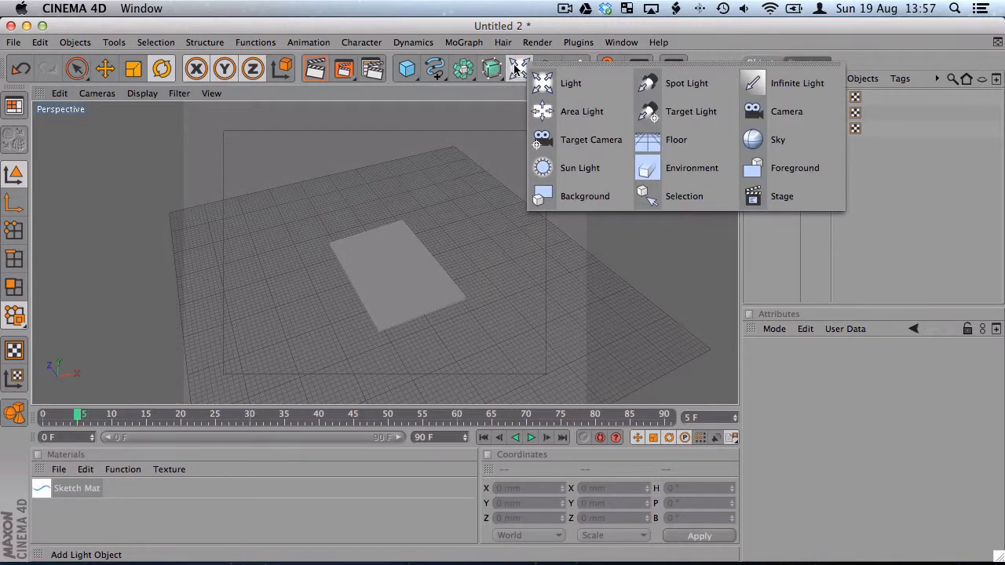
click(544, 141)
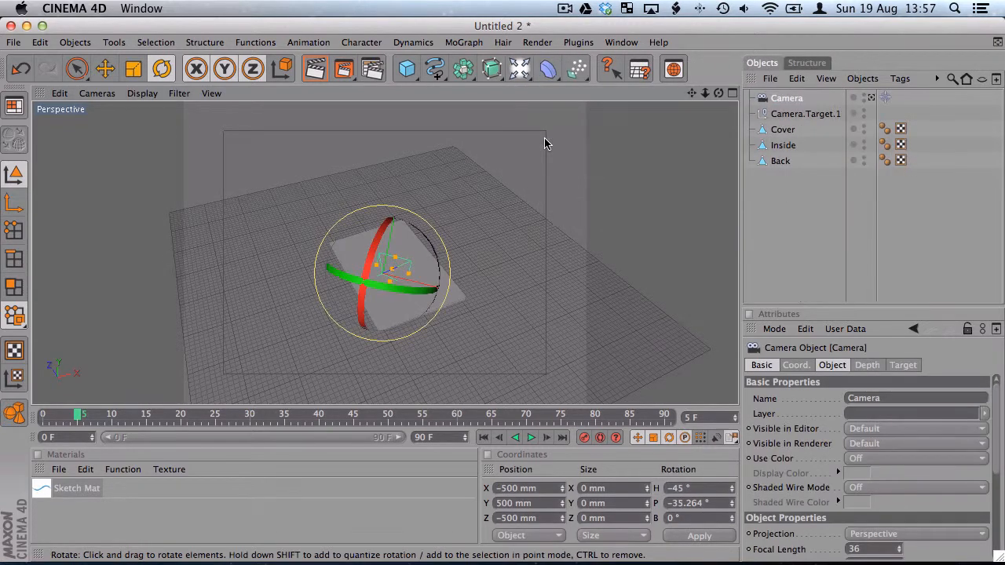
click(104, 68)
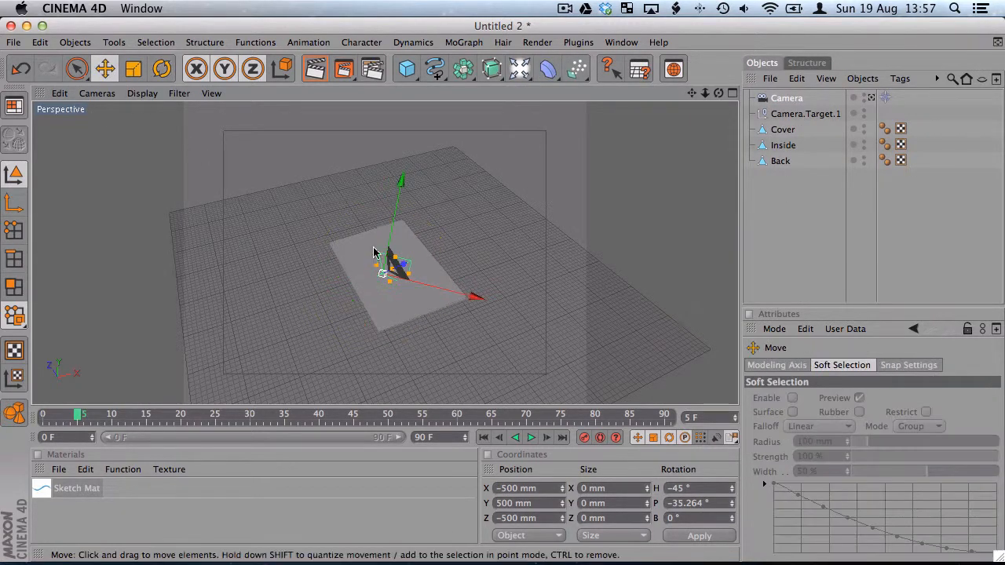
drag(433, 292, 523, 301)
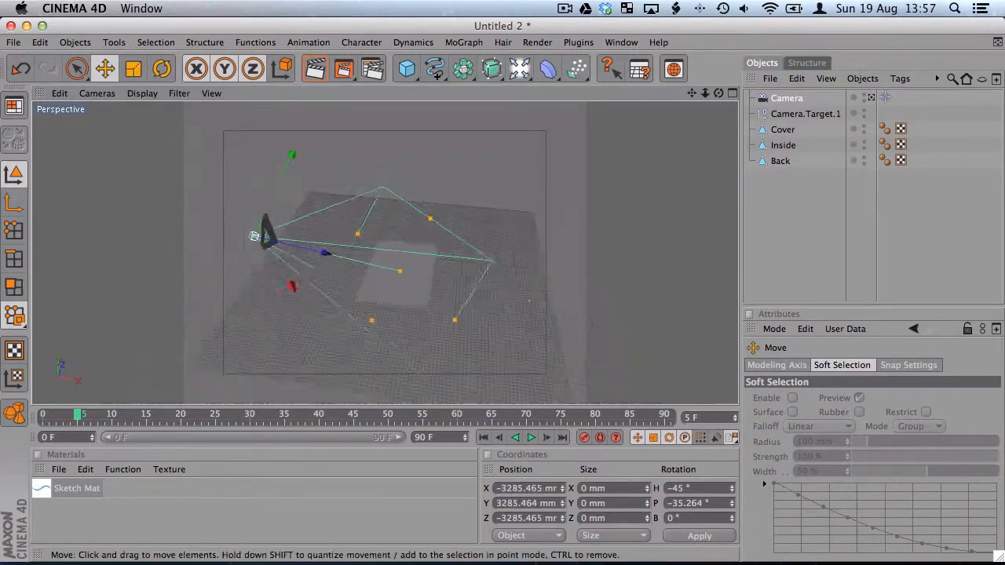
Show the four-view layout and make the perspective view look through the new scene camera
click(732, 94)
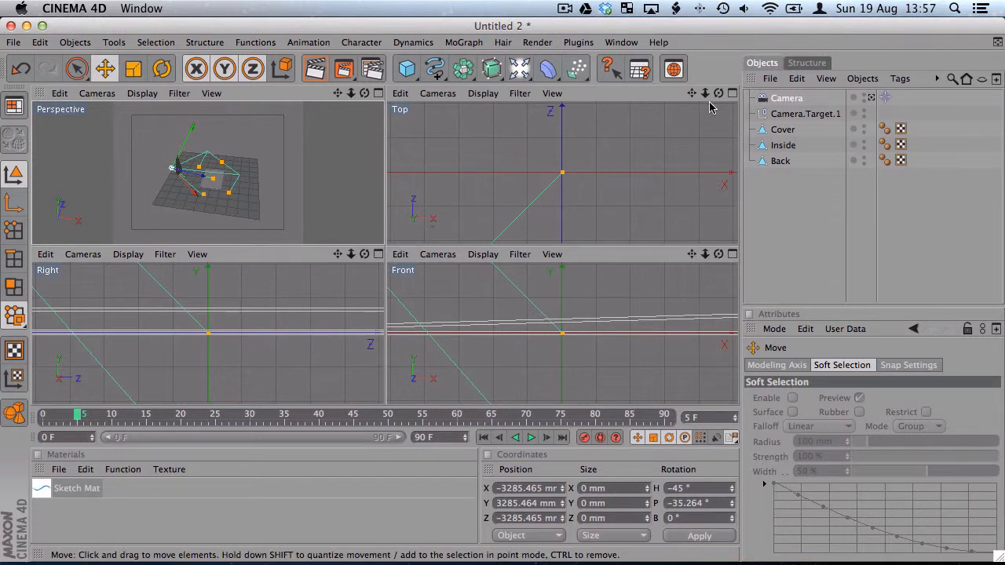
drag(705, 92, 664, 128)
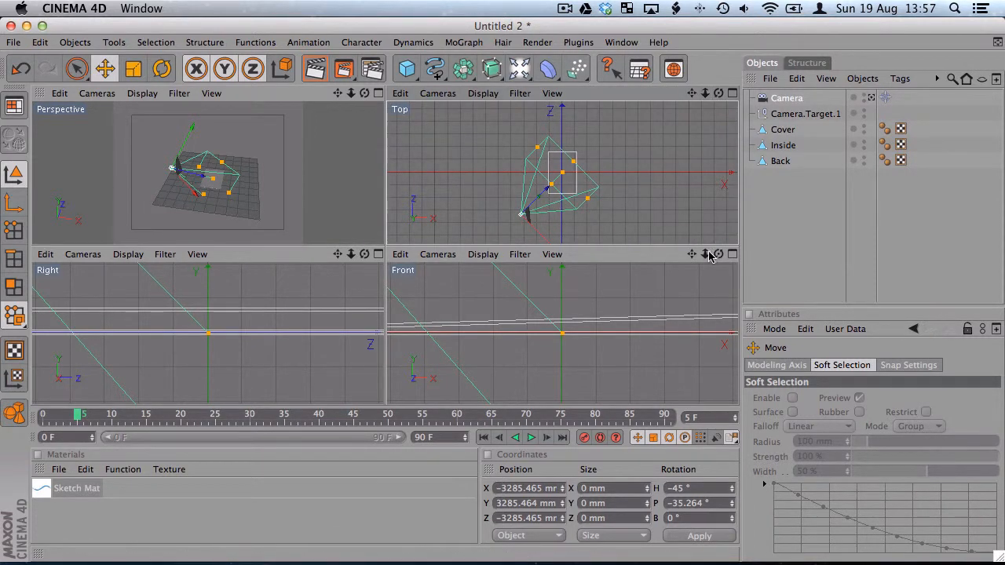
drag(709, 256, 705, 289)
drag(351, 254, 346, 289)
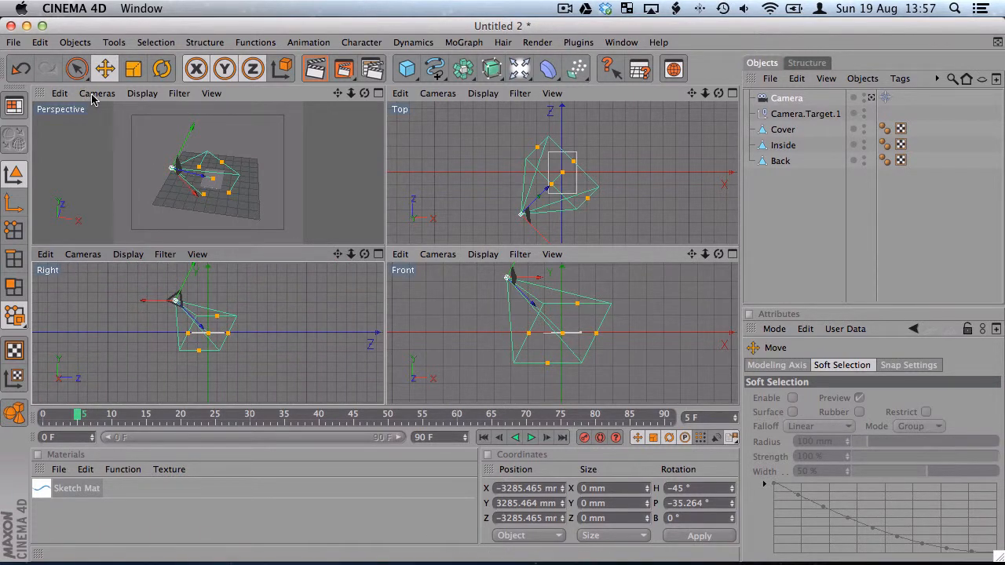
click(97, 94)
mouse_move(130, 115)
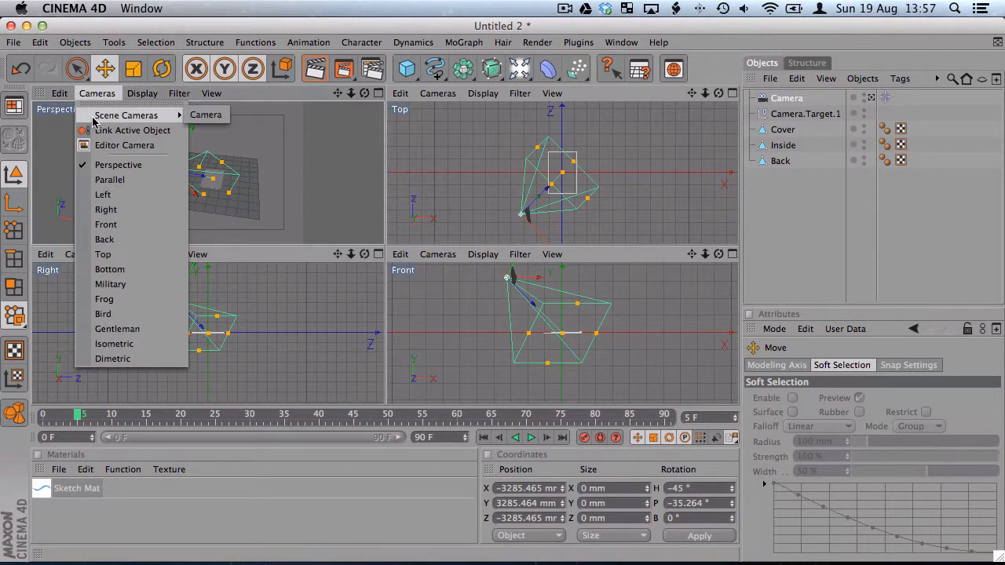
click(205, 115)
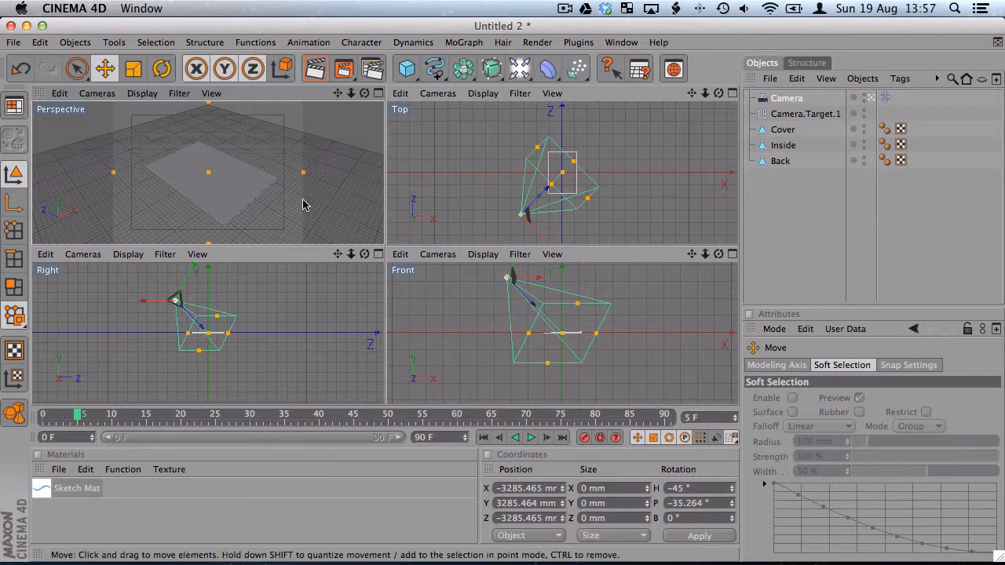
Reposition the camera to frame the closed leaflet from about X -1457, Y 5793, Z -2897 mm, and keyframe it at frame 0
click(441, 172)
alt+drag(267, 181, 242, 242)
alt+drag(238, 207, 241, 202)
alt+right_drag(255, 191, 220, 191)
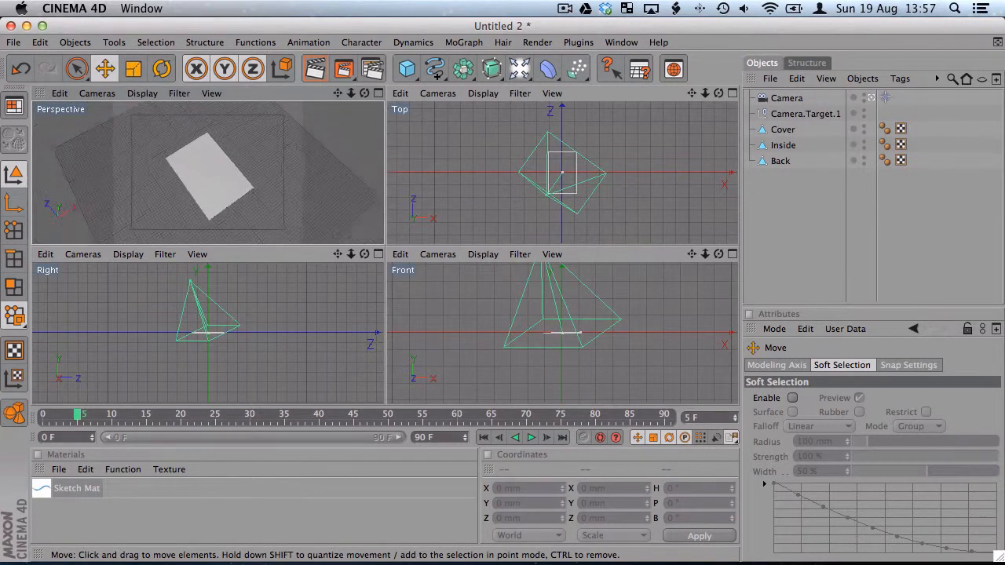
alt+drag(210, 207, 188, 198)
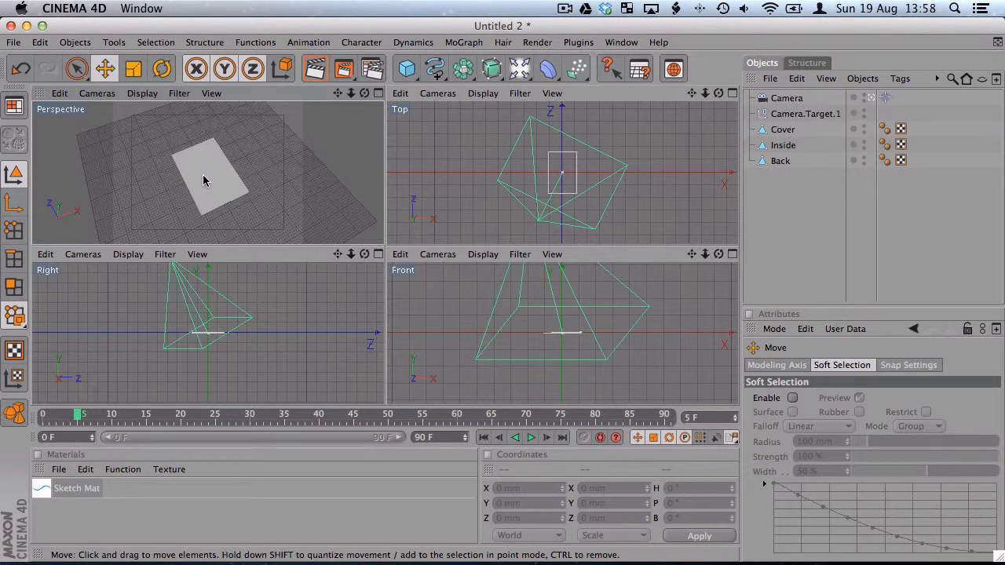
alt+right_drag(332, 220, 363, 220)
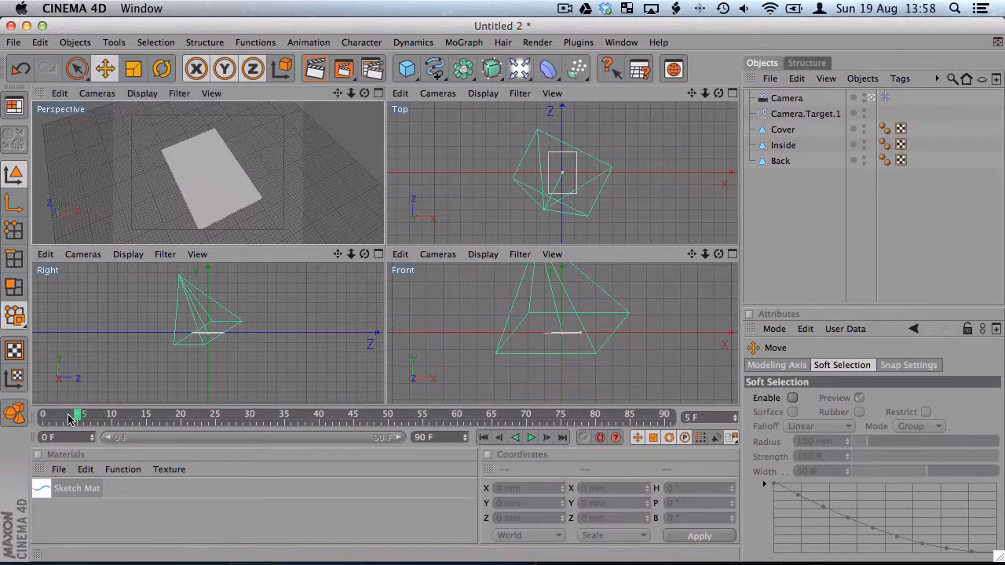
drag(77, 416, 43, 416)
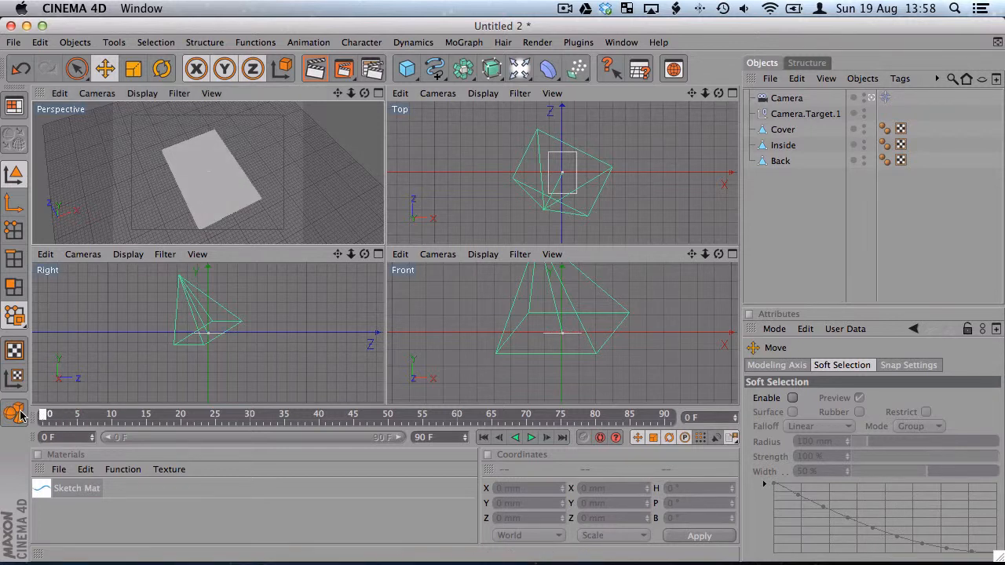
click(766, 101)
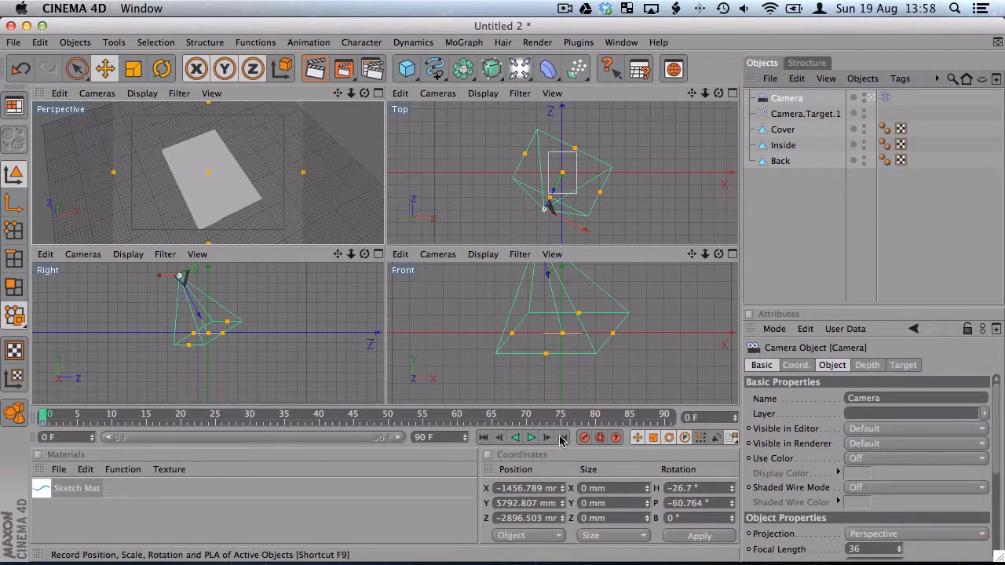
At frame 90, keyframe the camera at about X 448, Y 8590, Z -2003 mm to frame the open leaflet, and return to frame 0
drag(77, 417, 666, 417)
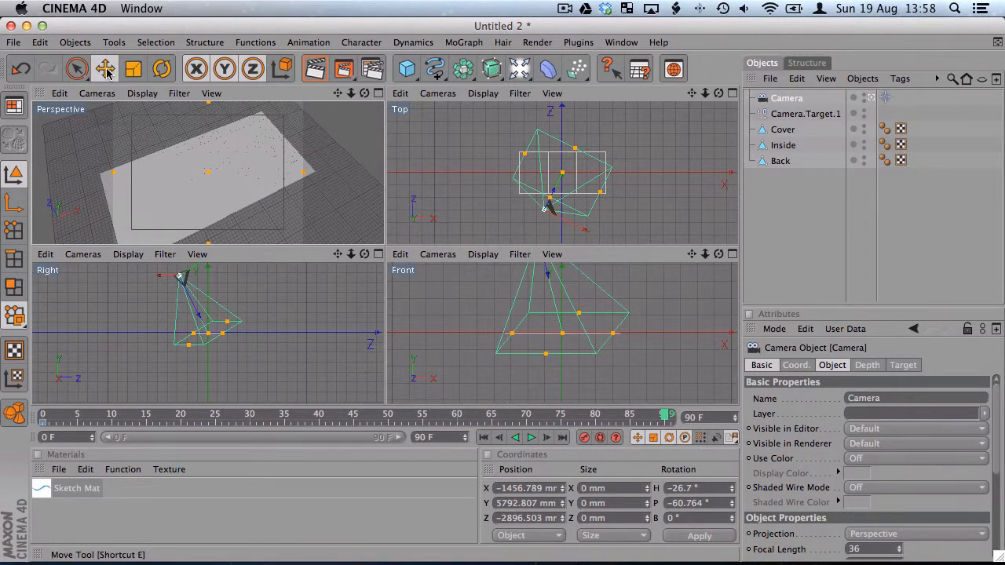
click(105, 69)
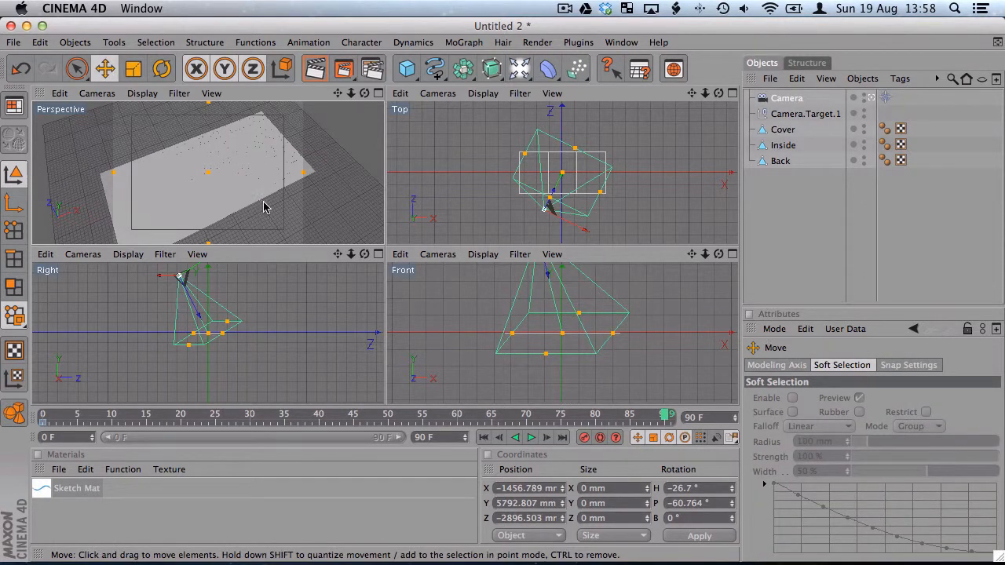
click(773, 201)
alt+drag(229, 191, 168, 194)
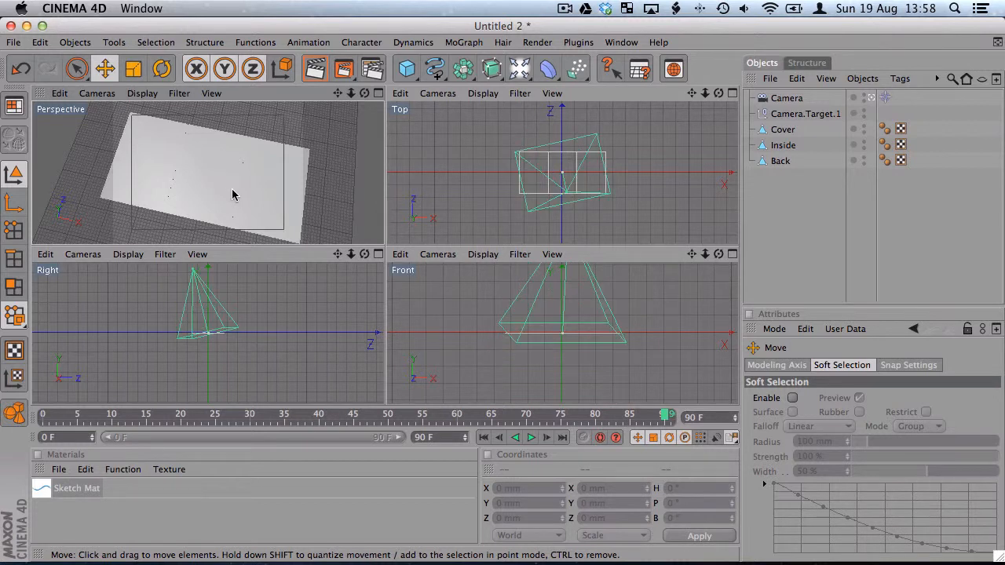
alt+right_drag(208, 175, 166, 175)
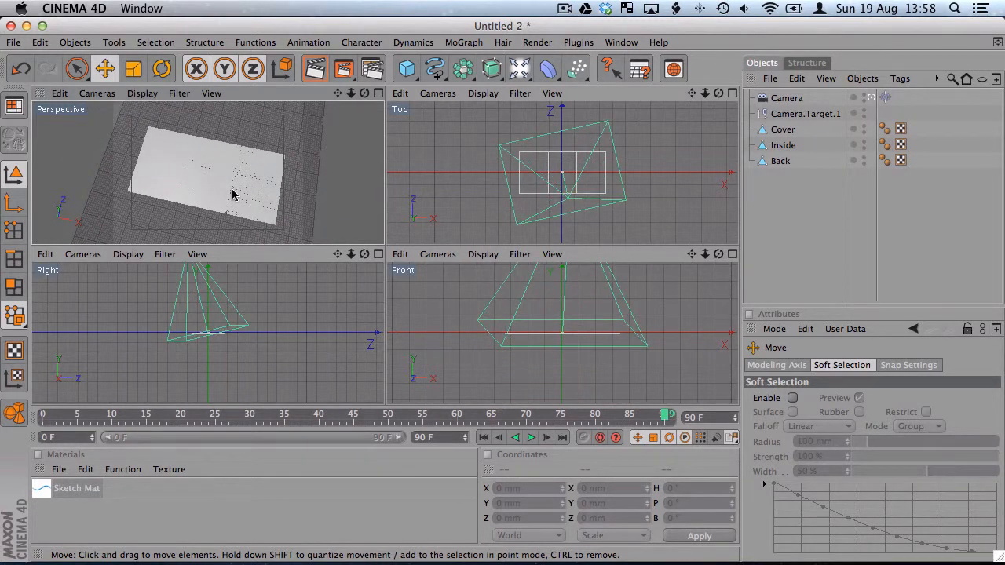
click(567, 193)
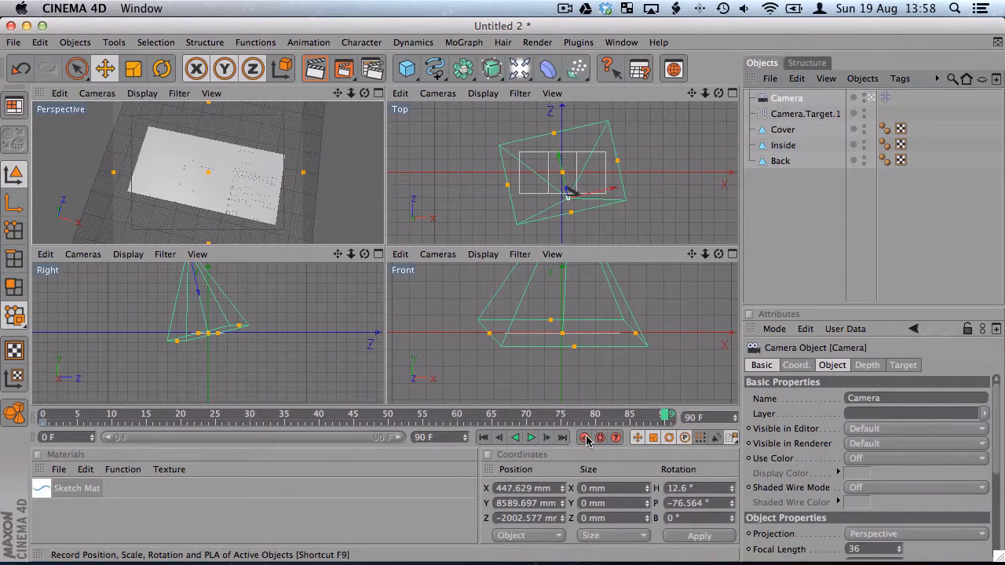
click(583, 438)
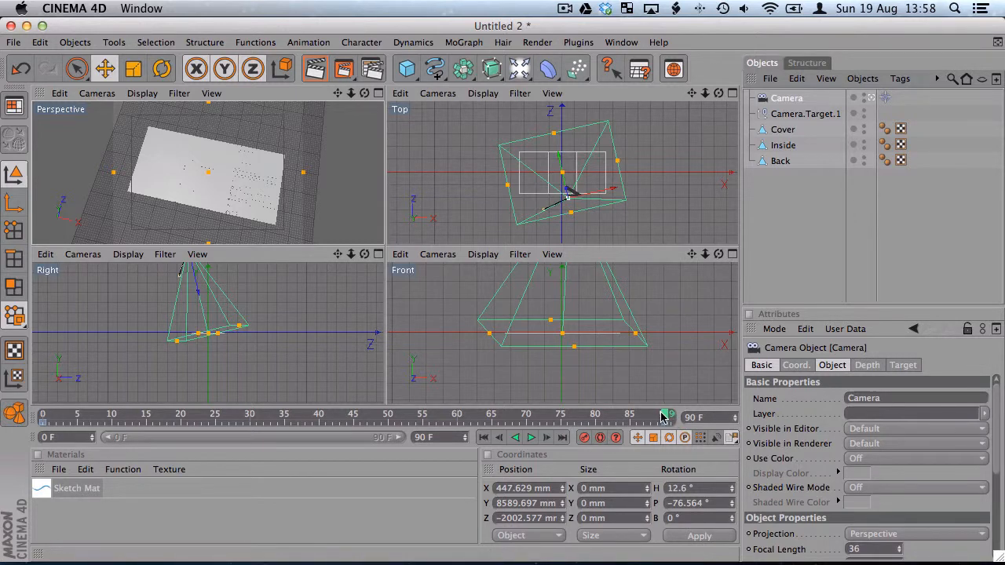
drag(661, 417, 32, 418)
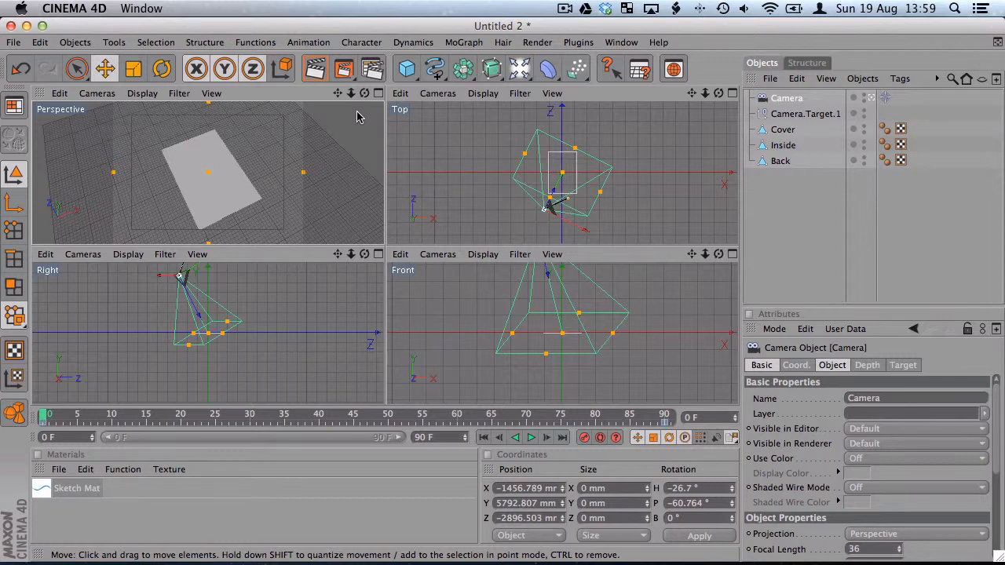
Add the Sketch and Toon post effect to the render settings and test-render the current frame
click(369, 71)
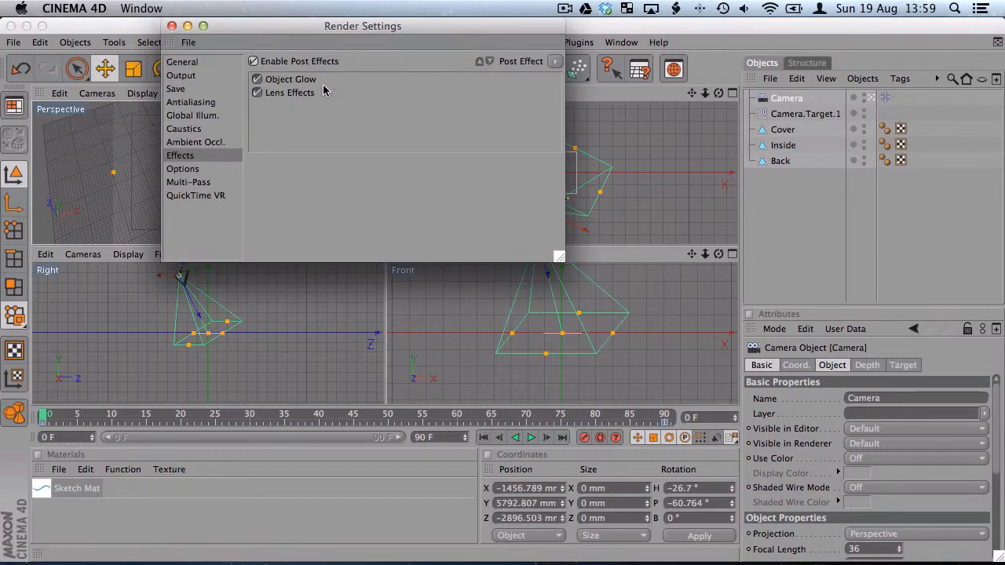
click(554, 61)
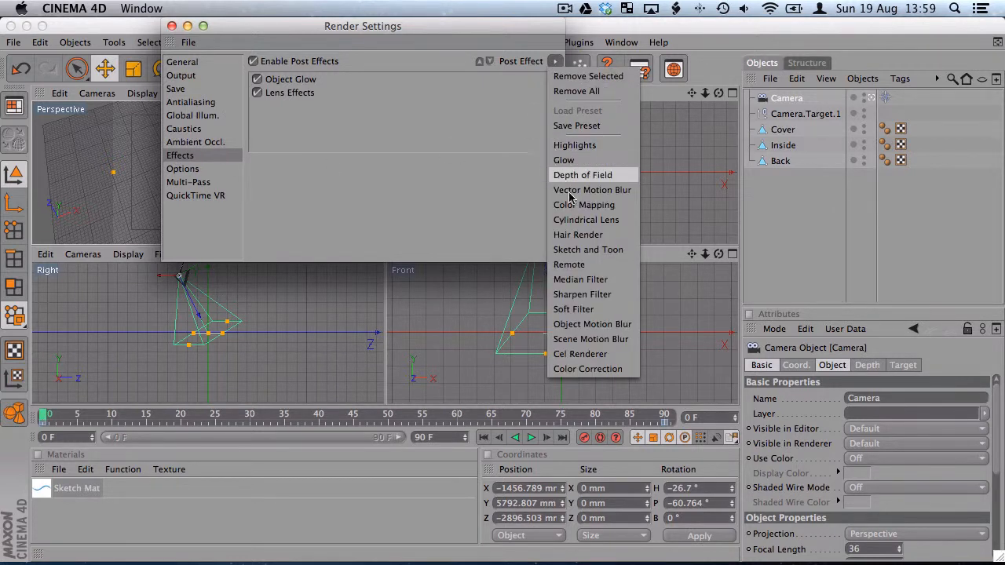
click(591, 250)
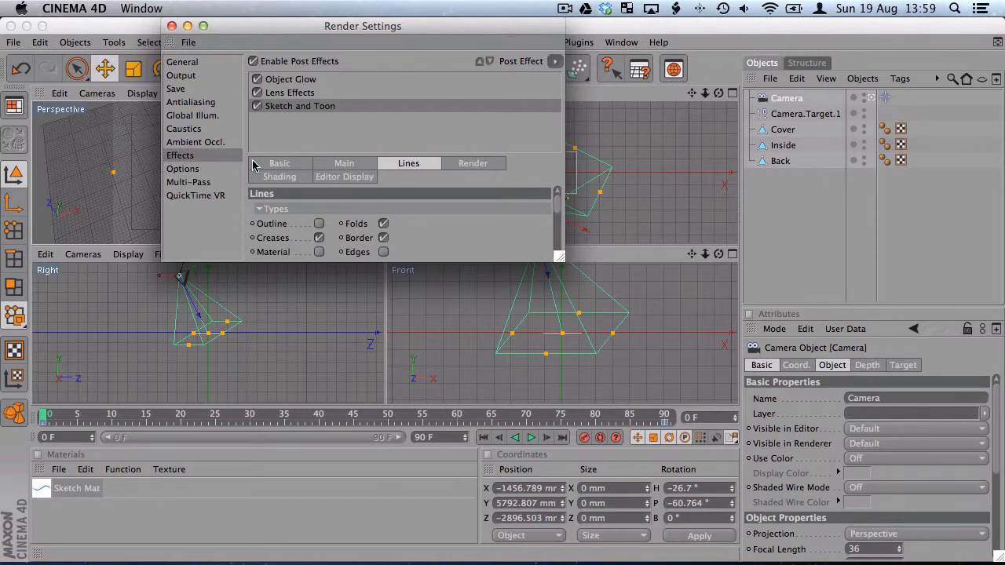
click(171, 26)
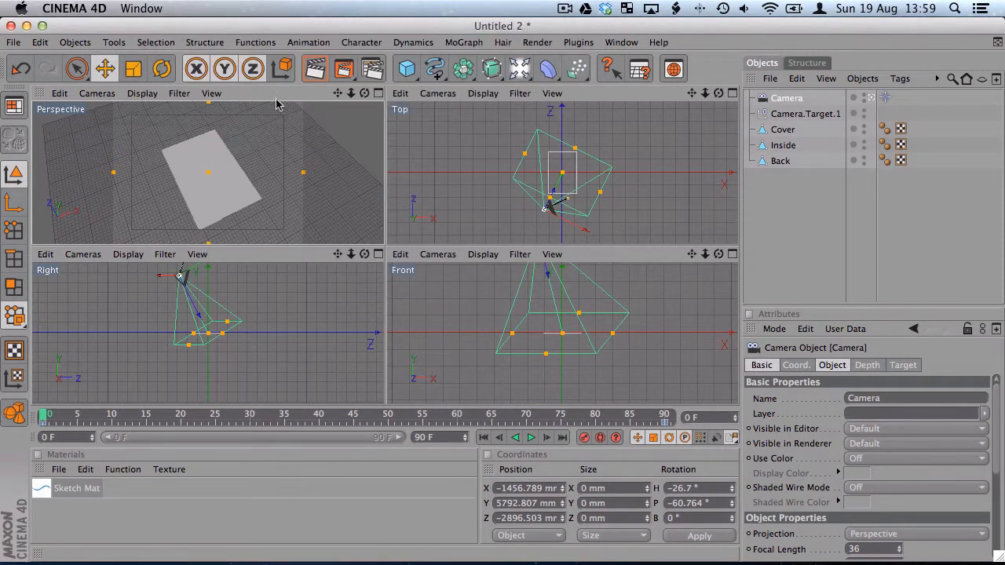
click(343, 68)
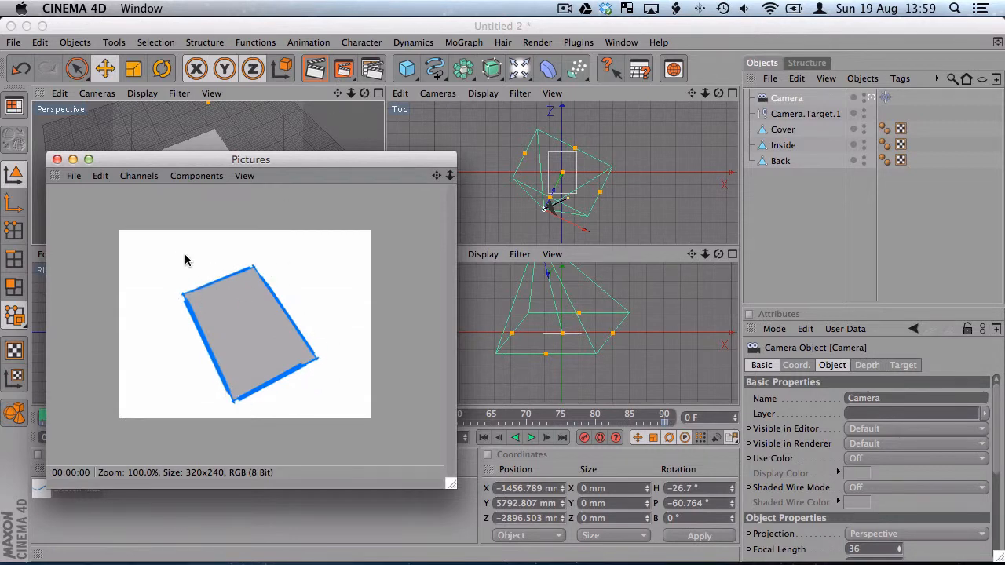
click(56, 160)
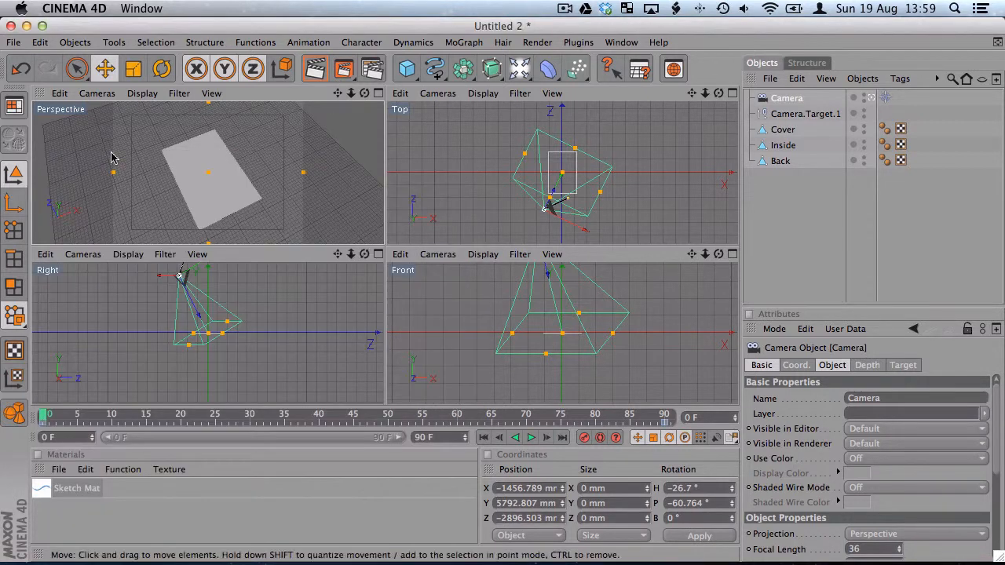
Set Sketch and Toon's object shading to Custom Color in white, and test-render the current frame again
click(372, 69)
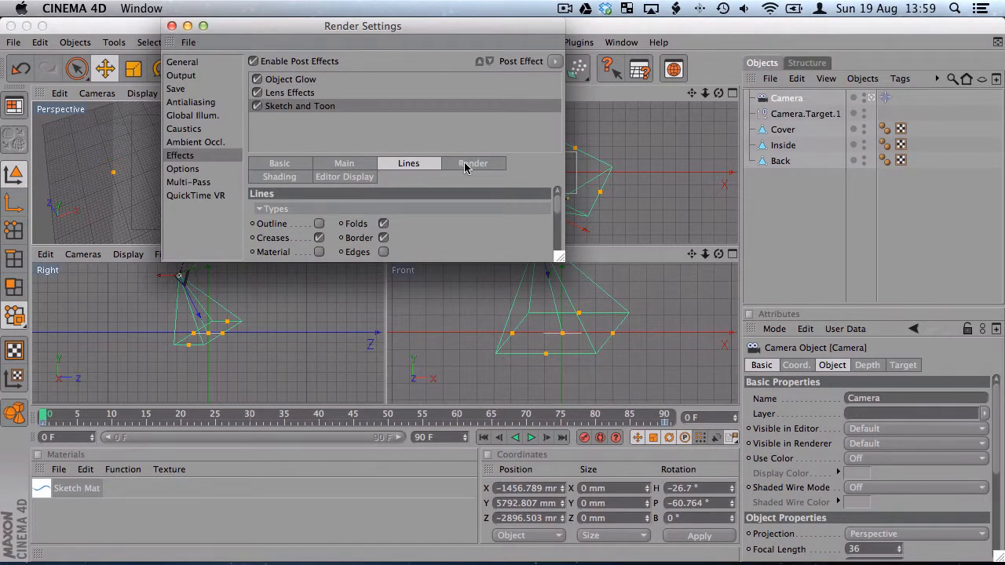
click(467, 164)
click(283, 177)
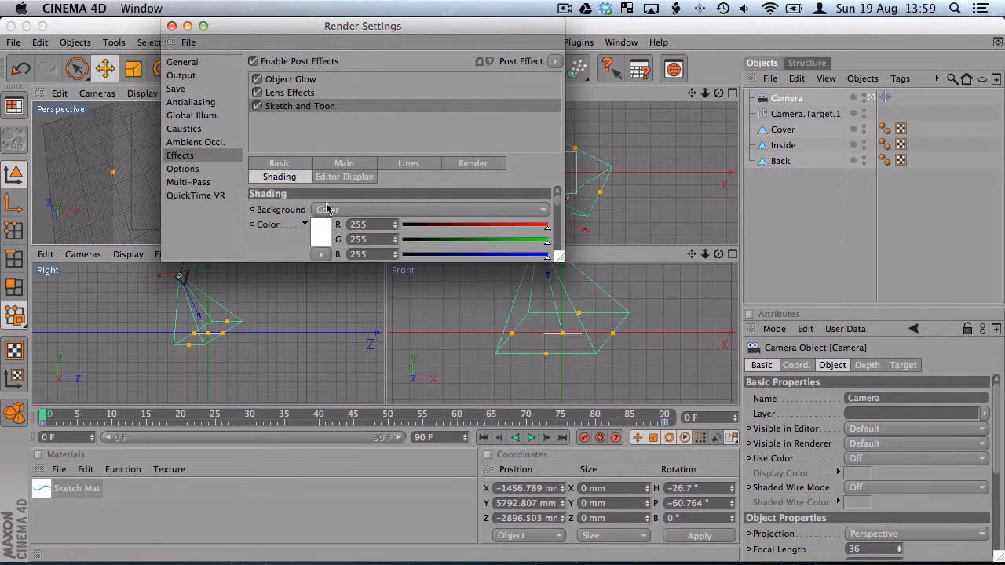
drag(560, 257, 611, 425)
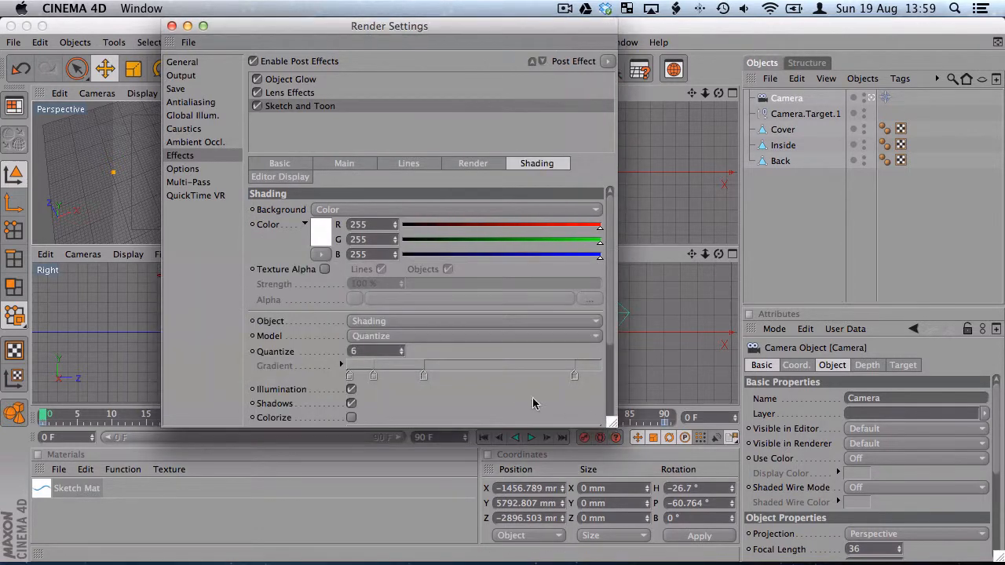
click(393, 327)
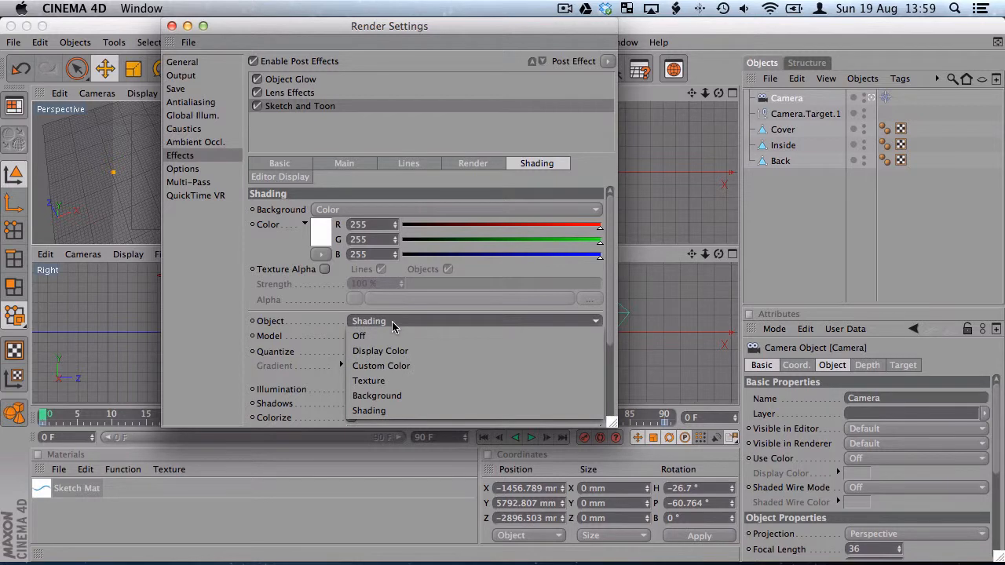
click(391, 366)
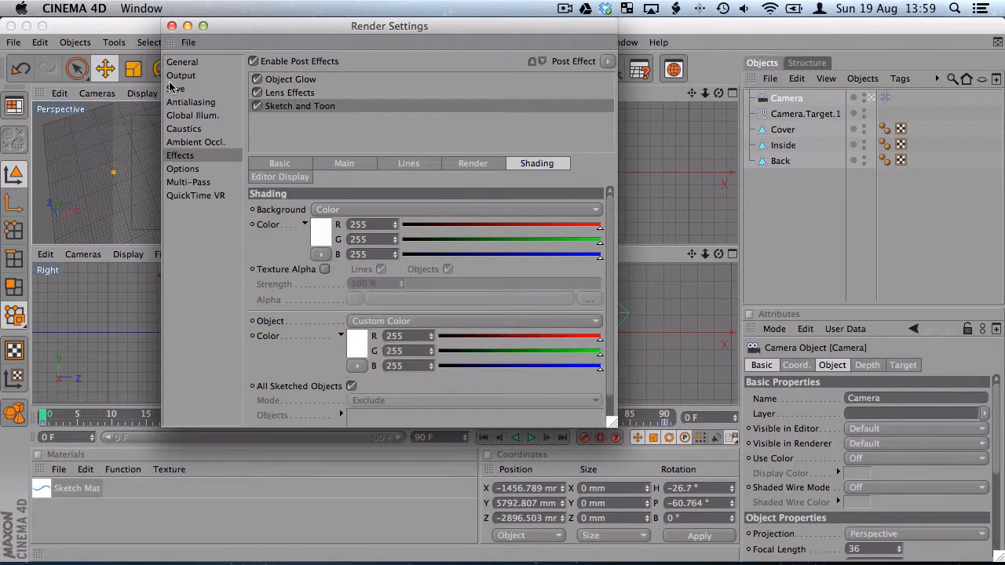
click(172, 26)
click(344, 69)
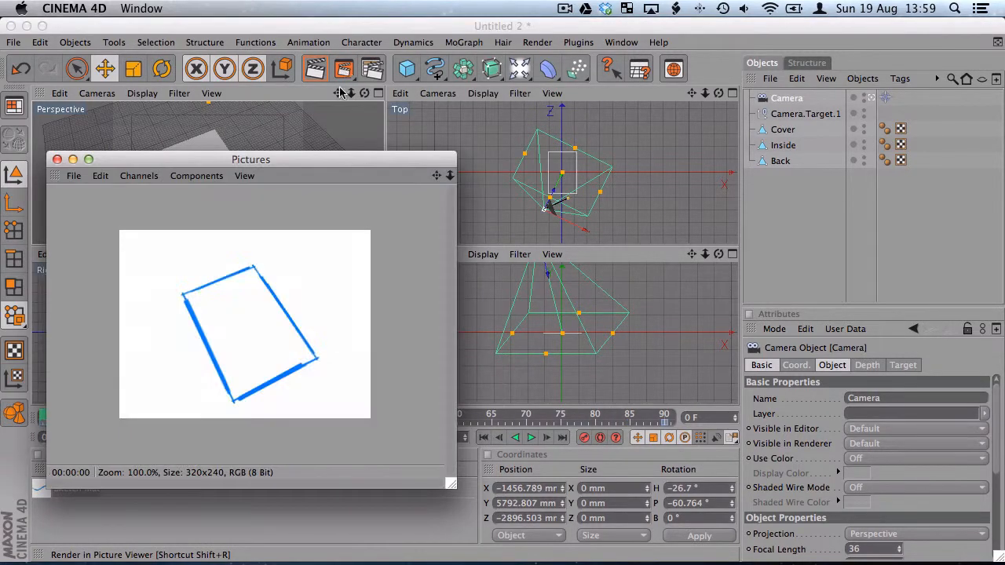
click(57, 159)
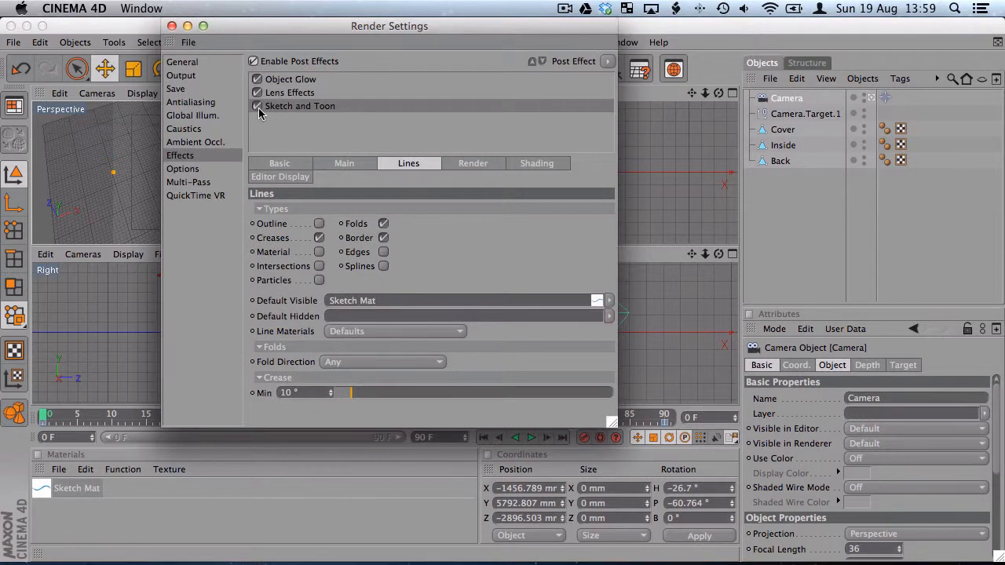
Set the render output's frame range to All Frames
click(179, 76)
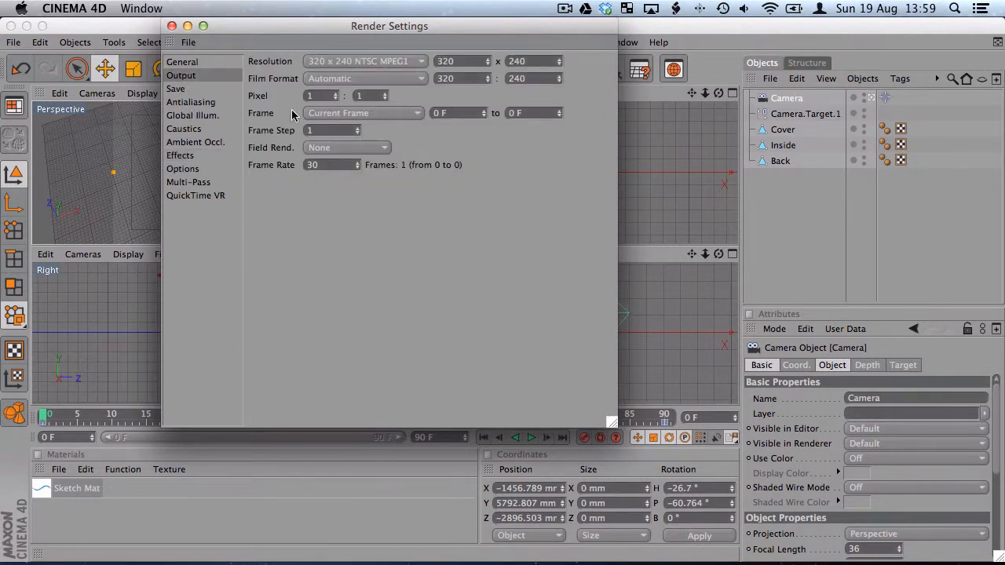
click(361, 117)
click(357, 157)
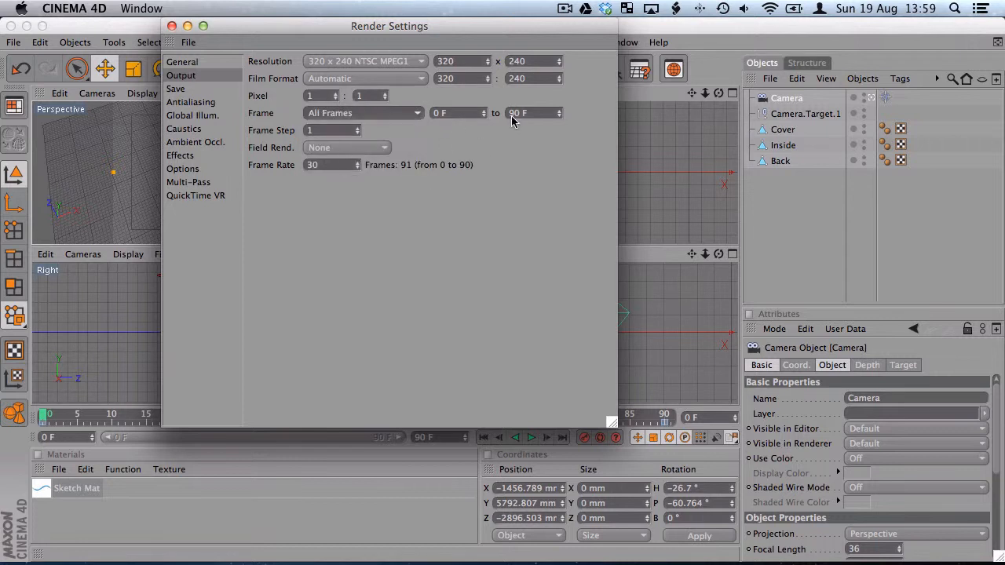
Save the render as a QuickTime Movie to Tweak Fold.mov on the Desktop, replacing the existing file of that name
click(192, 88)
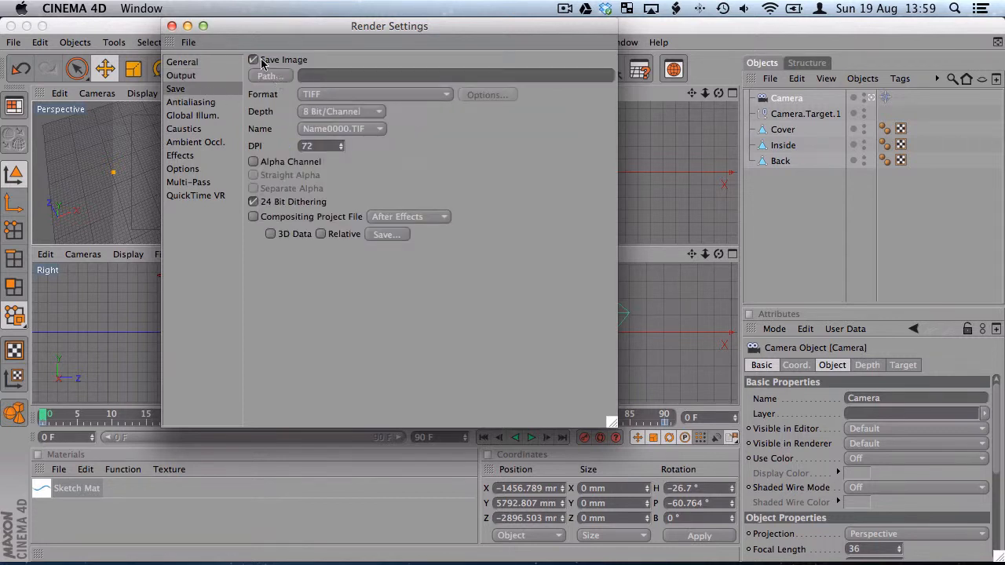
click(270, 77)
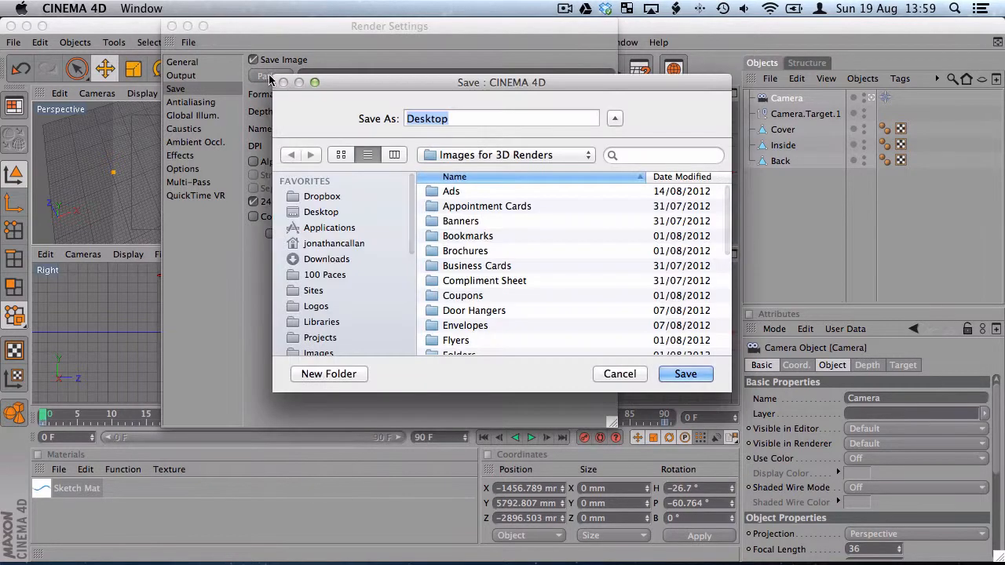
click(296, 213)
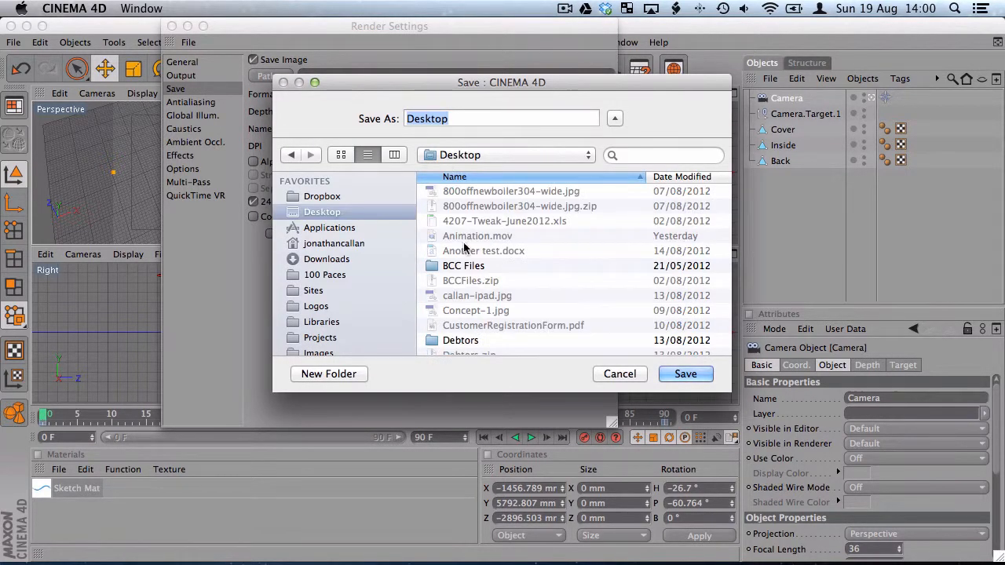
click(668, 177)
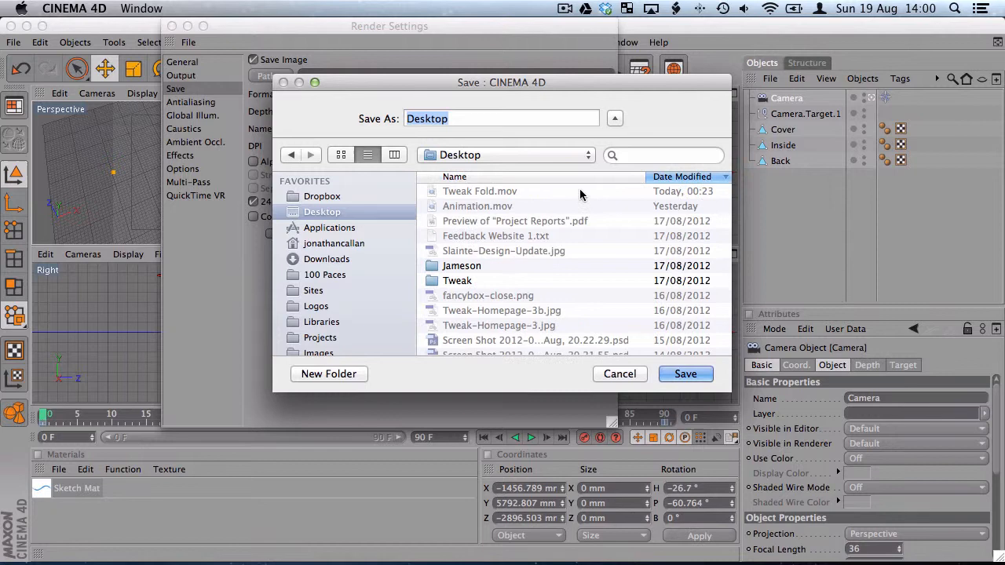
click(466, 196)
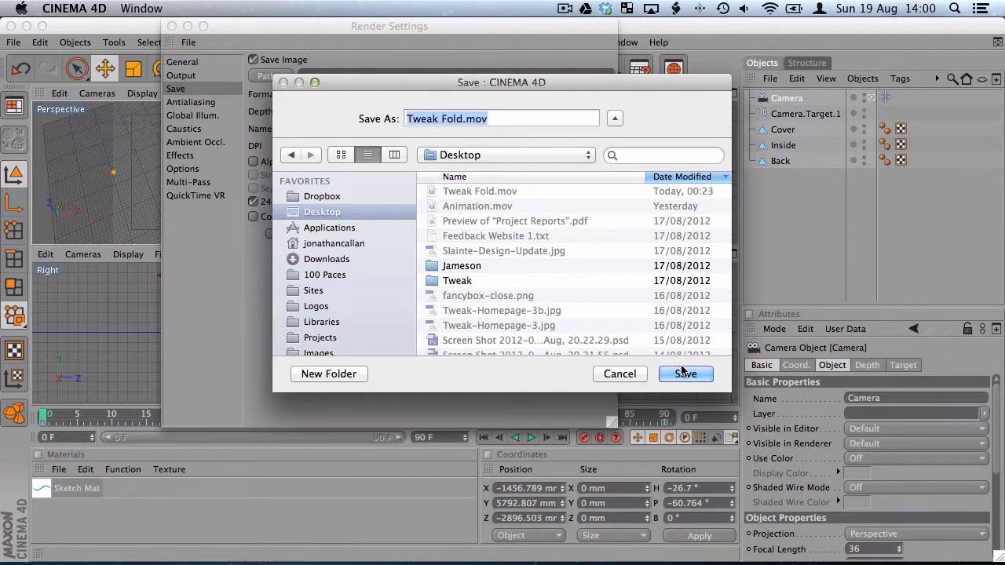
key(Return)
click(601, 189)
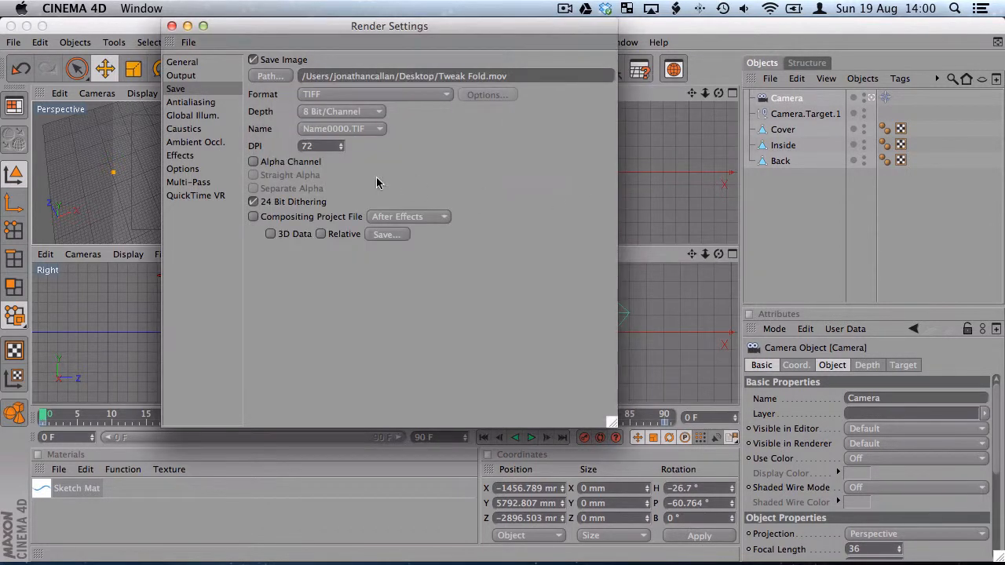
click(328, 95)
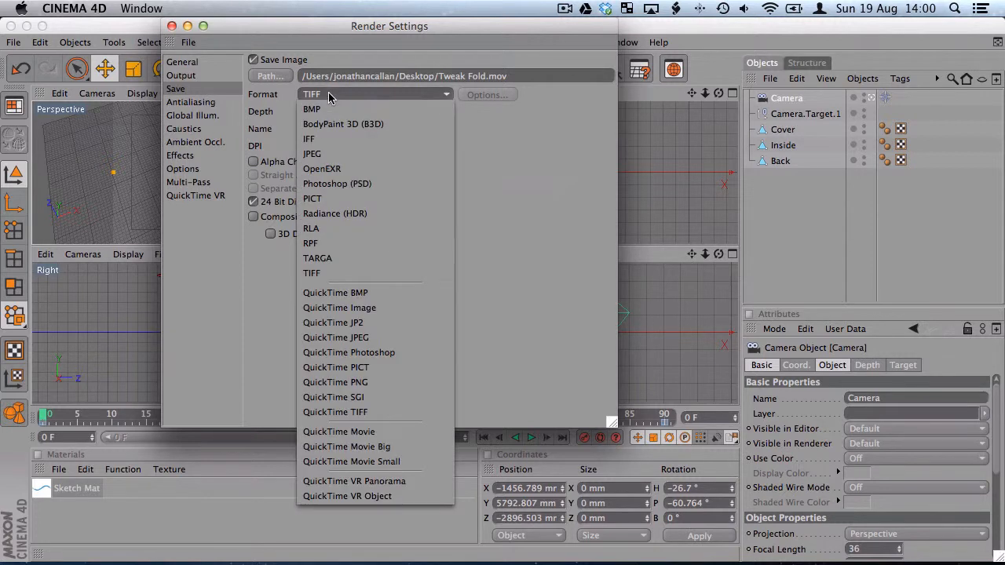
click(381, 432)
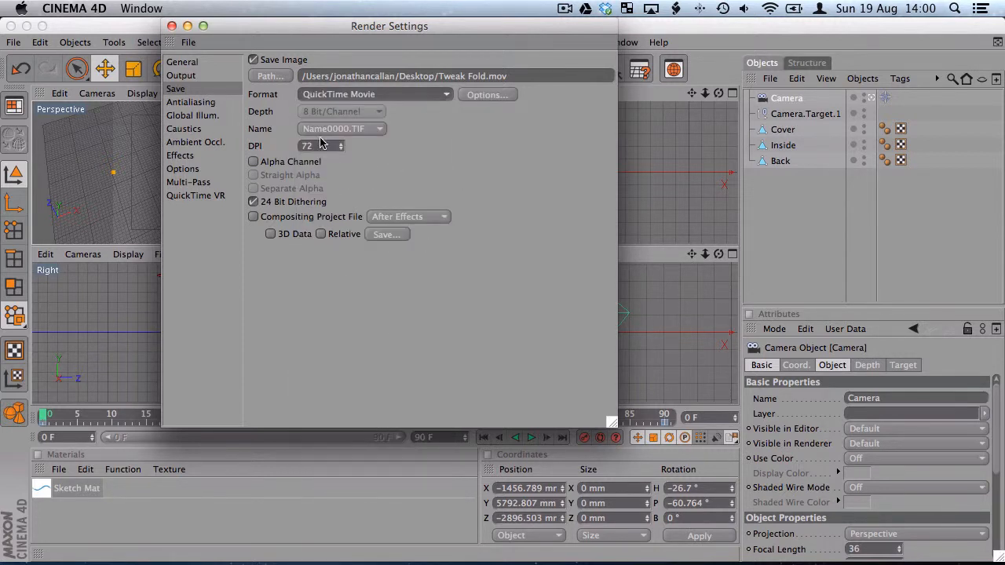
Set the render output resolution to 640 x 480 NTSC and close the render settings
click(185, 76)
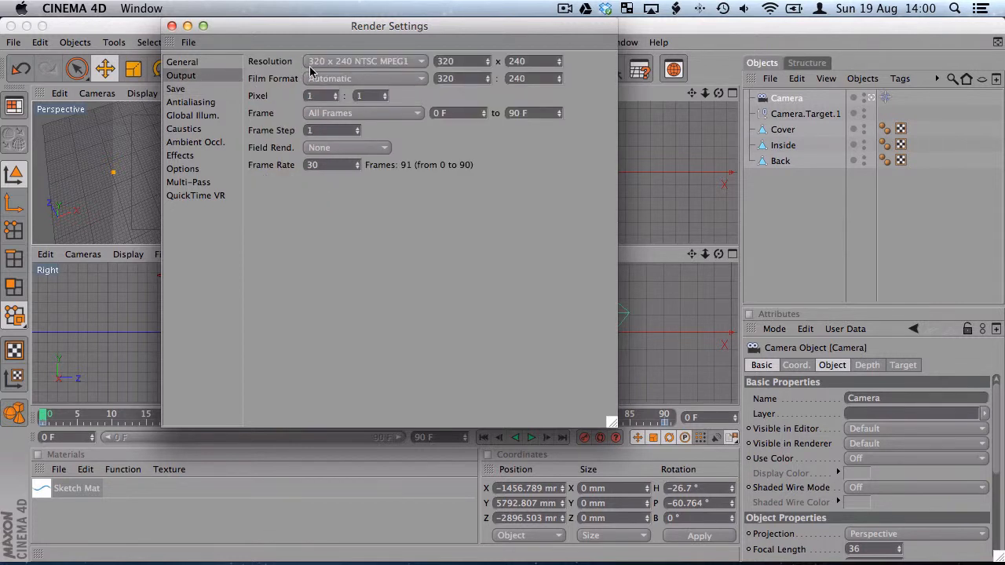
click(379, 63)
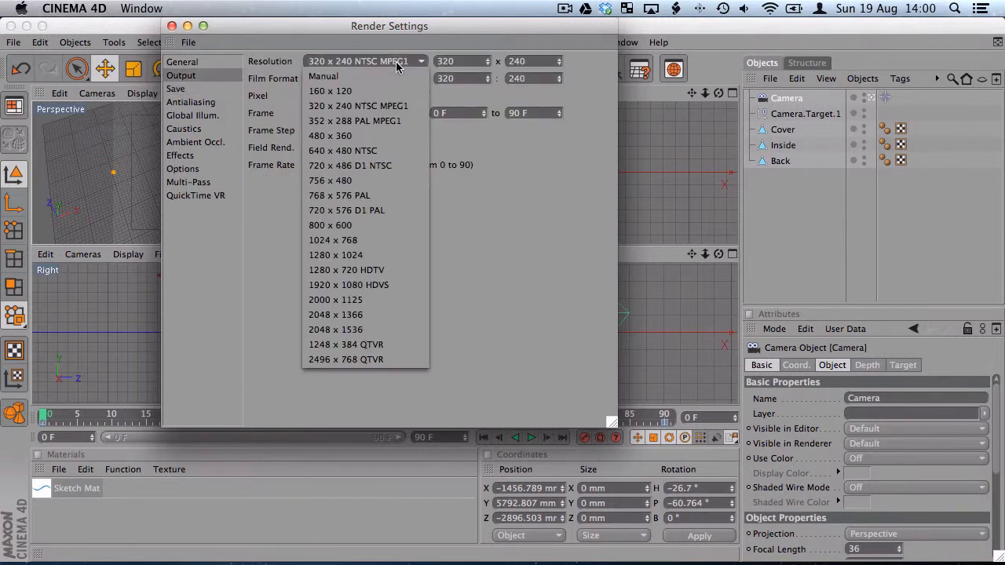
click(368, 151)
click(172, 26)
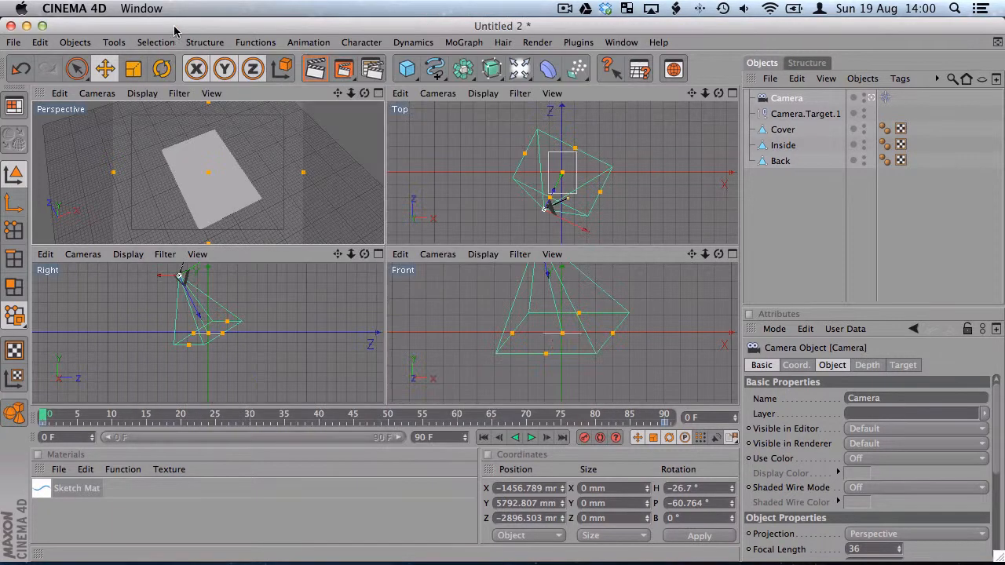
Render the animation in the Picture Viewer, overwriting Tweak Fold.mov, and enlarge the viewer window to fit the whole frame
click(343, 71)
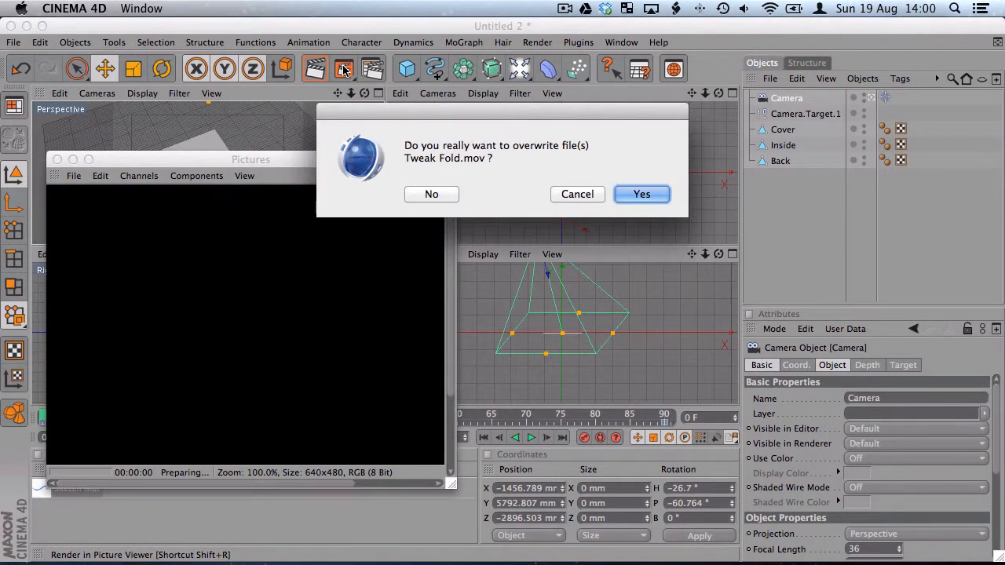
click(642, 194)
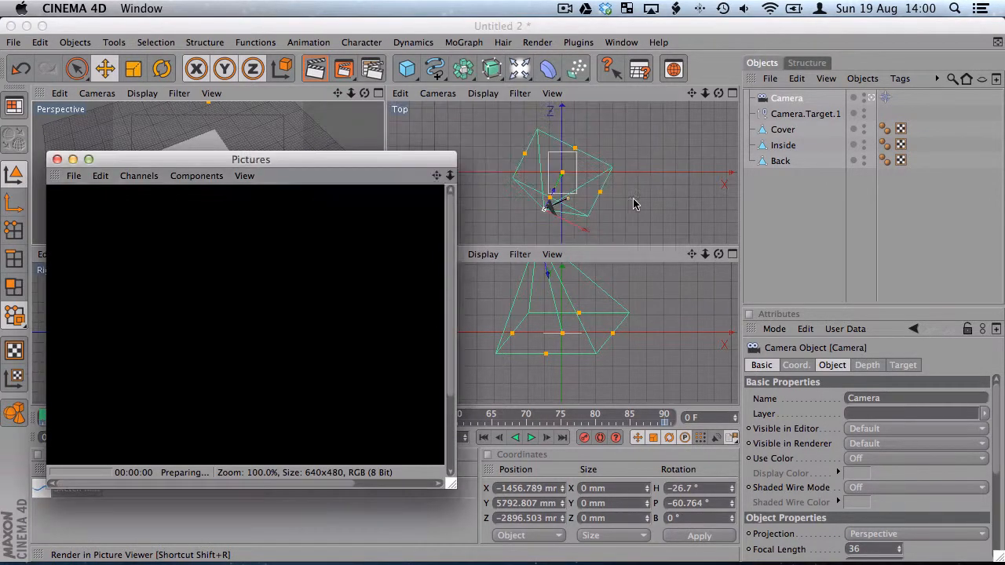
drag(366, 157, 414, 89)
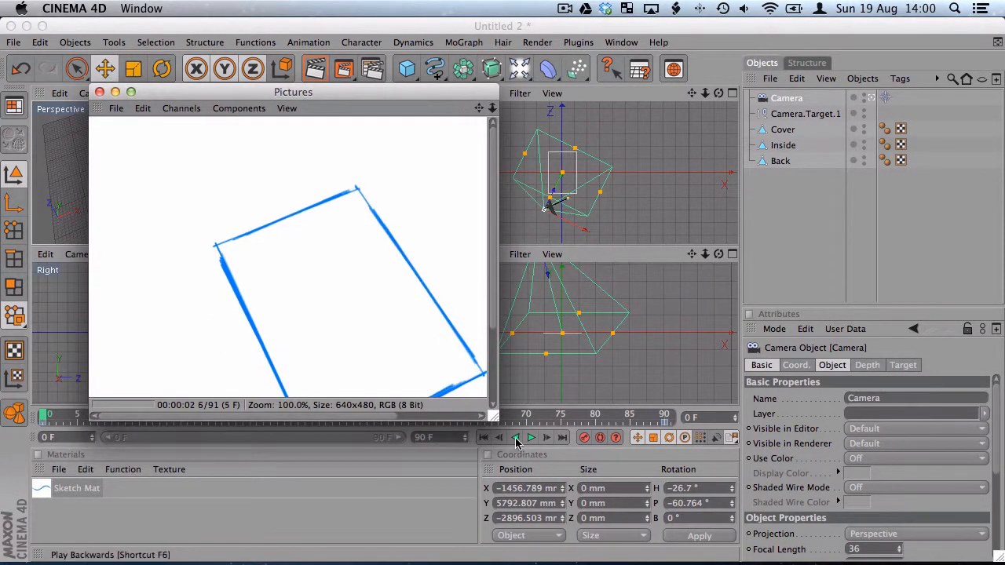
drag(494, 422, 633, 521)
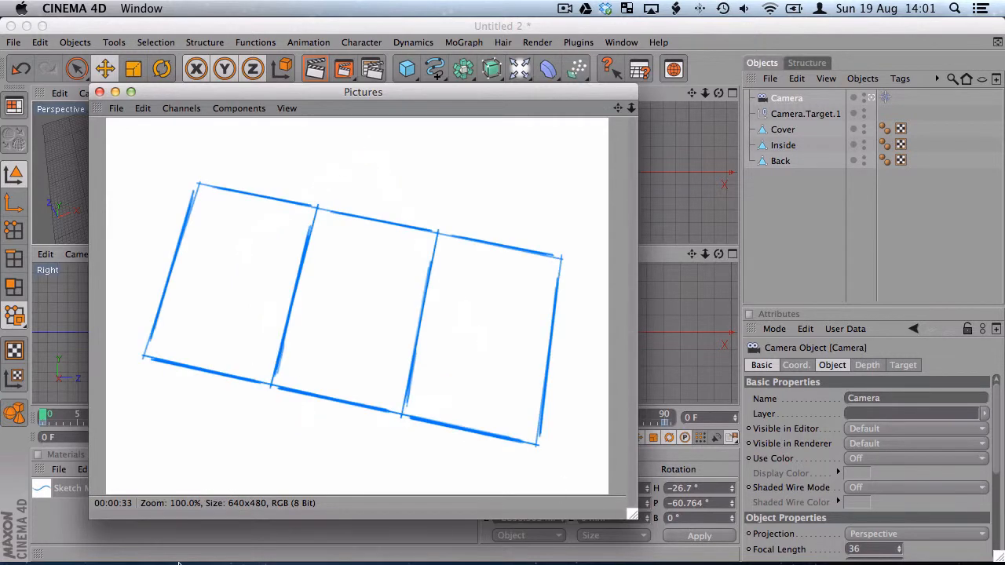
Open Tweak Fold.mov from the Desktop folder in QuickTime Player and play the folding animation through twice
mouse_move(179, 563)
click(41, 541)
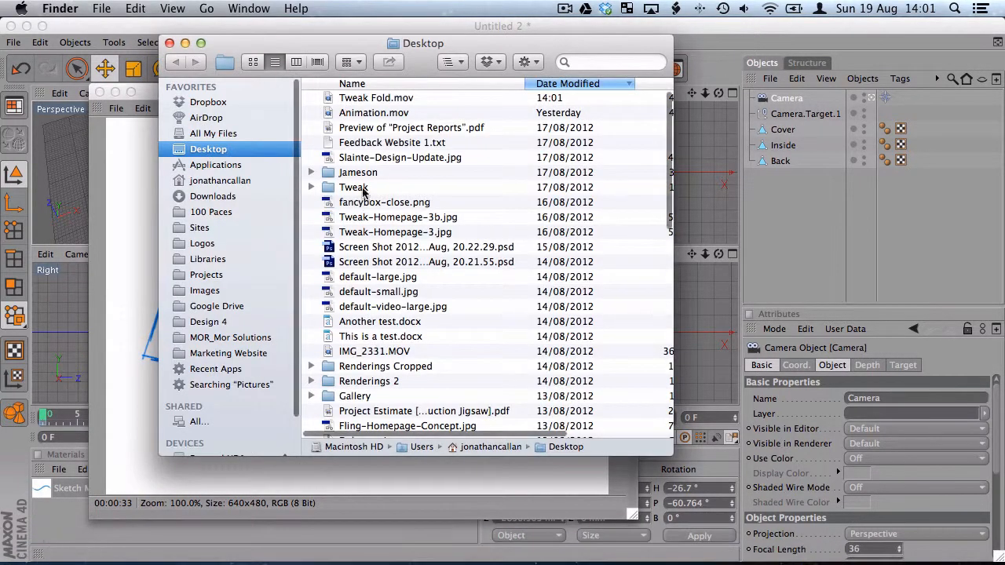
double_click(330, 100)
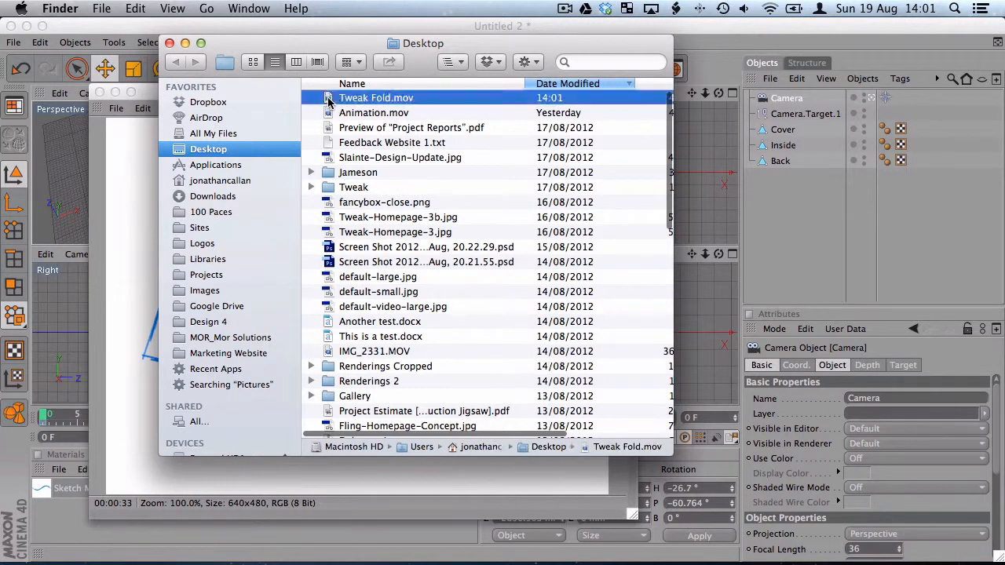
drag(369, 72, 478, 61)
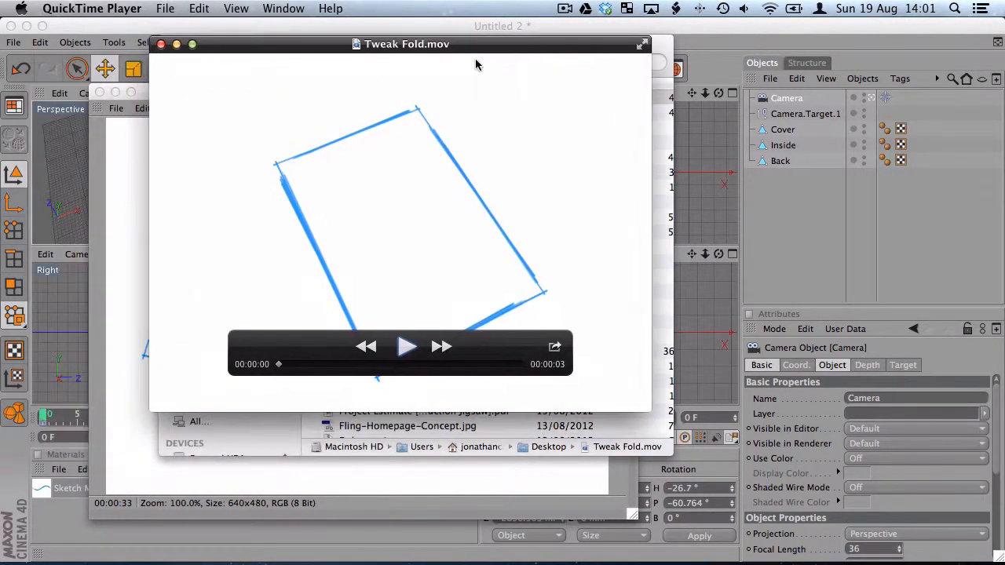
click(405, 347)
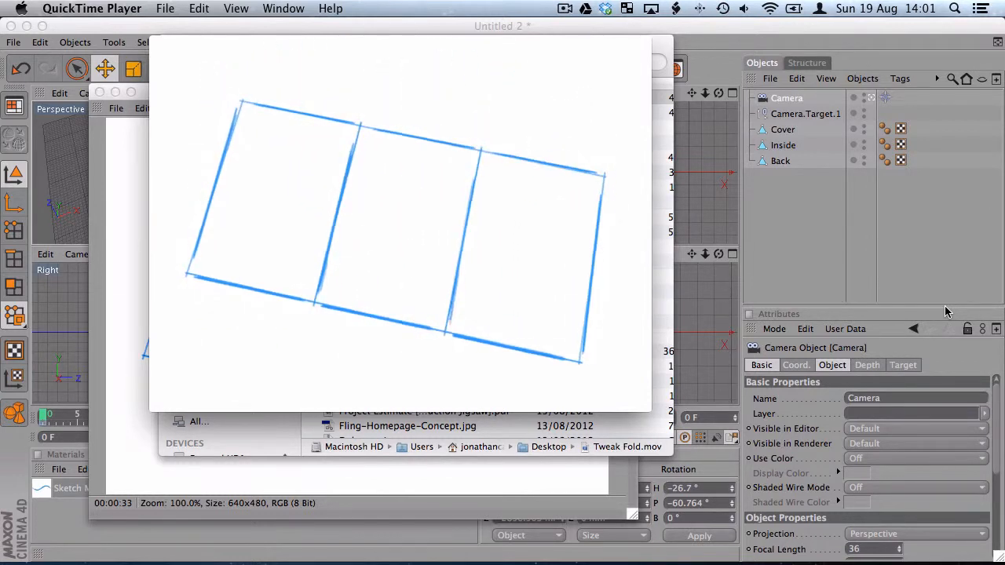
click(405, 347)
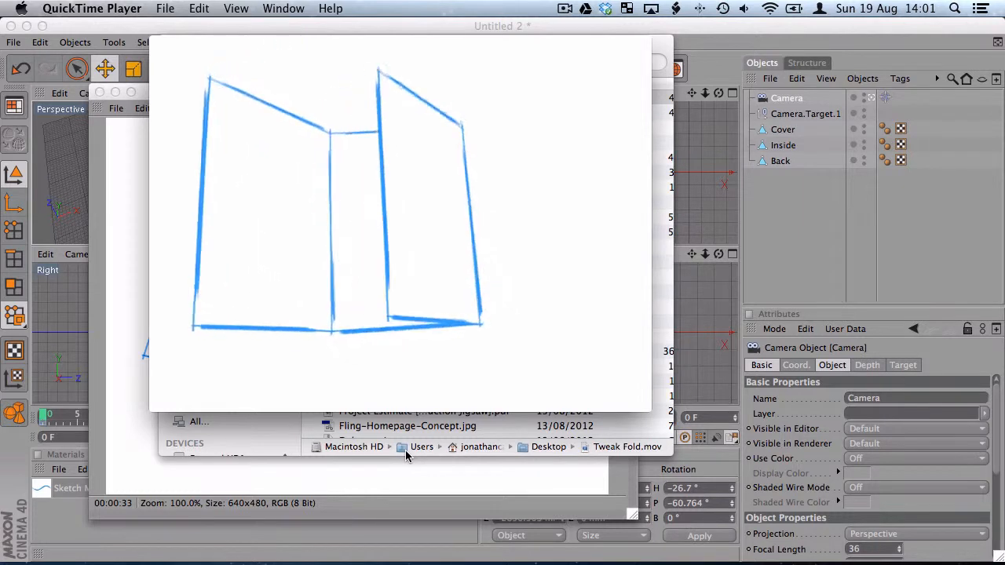
mouse_move(410, 399)
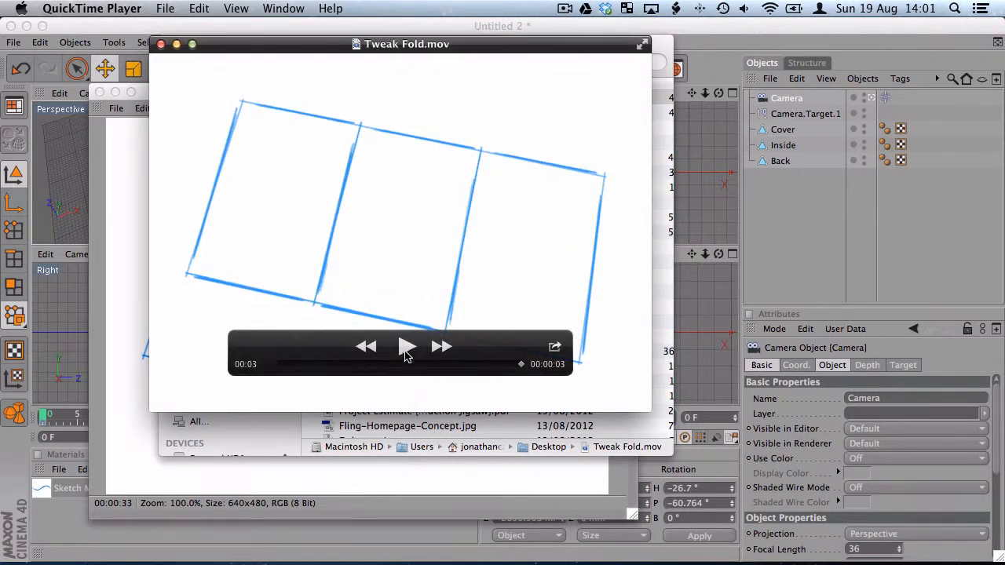